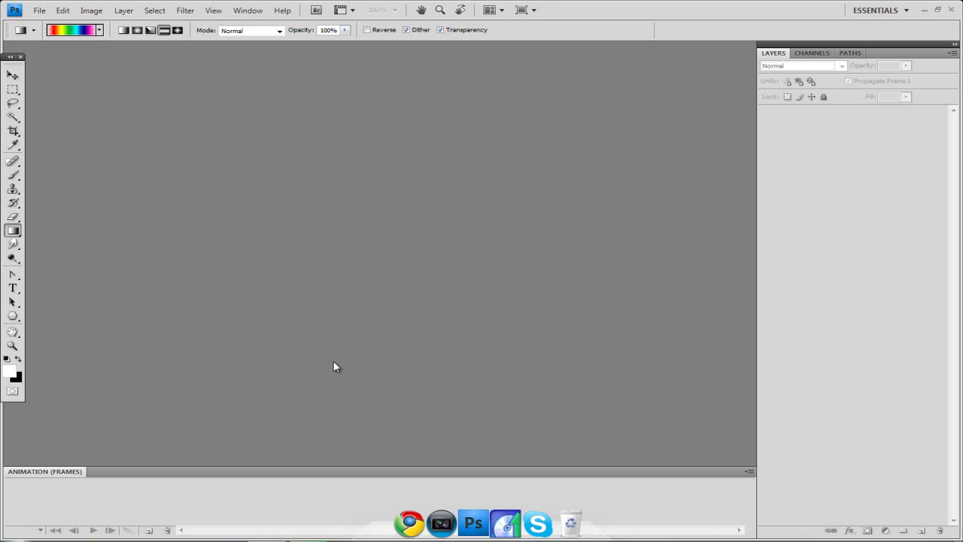
# - Check the monitor's screen resolution in the Windows display settings
pyautogui.click(924, 10)
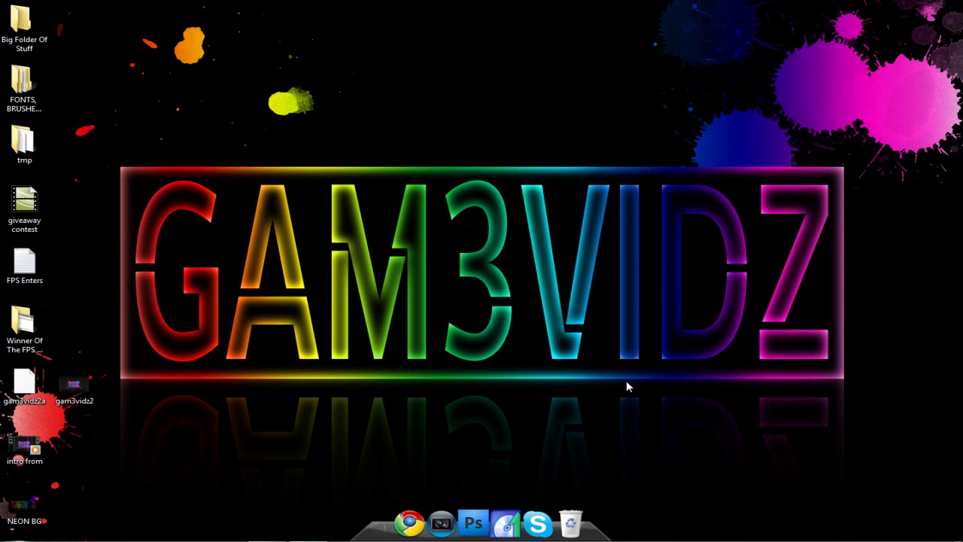
pyautogui.rightClick(541, 351)
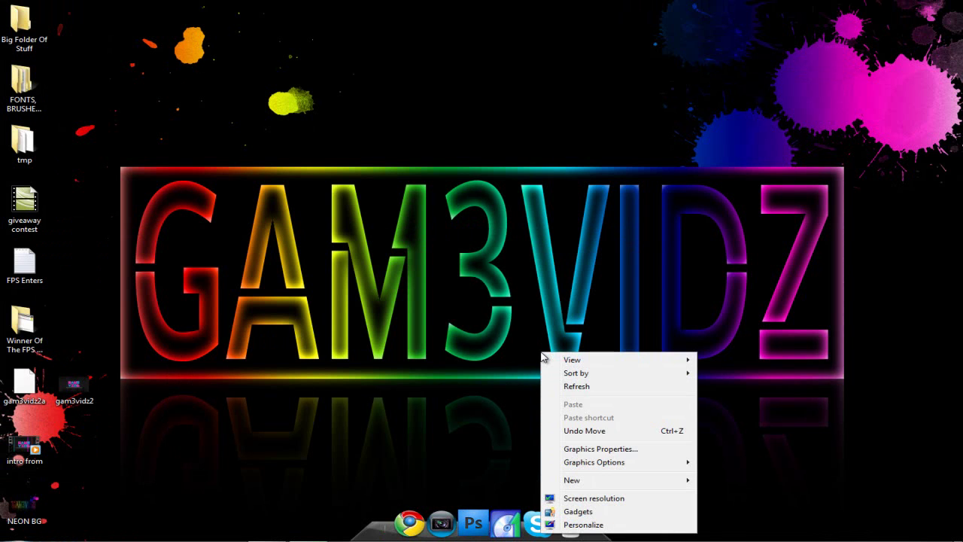
pyautogui.click(575, 498)
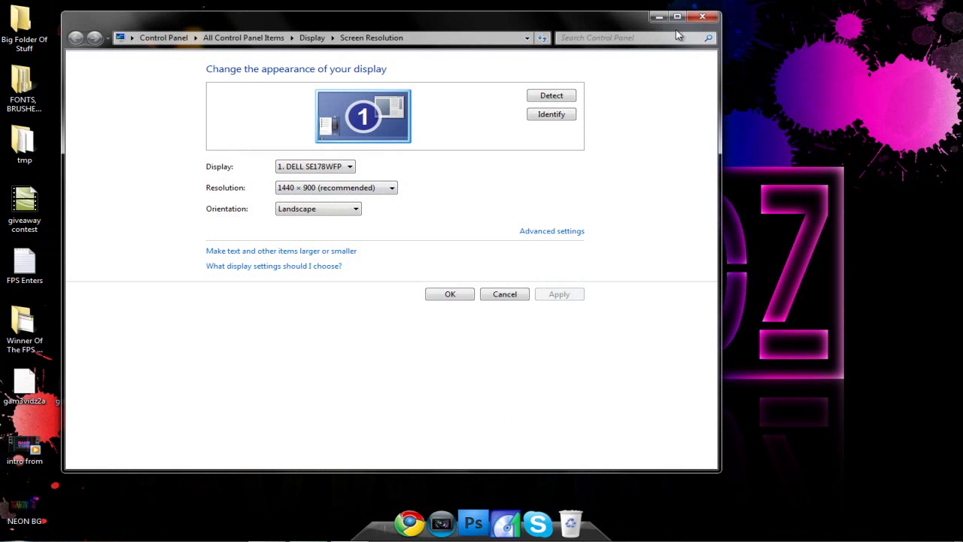
pyautogui.click(715, 15)
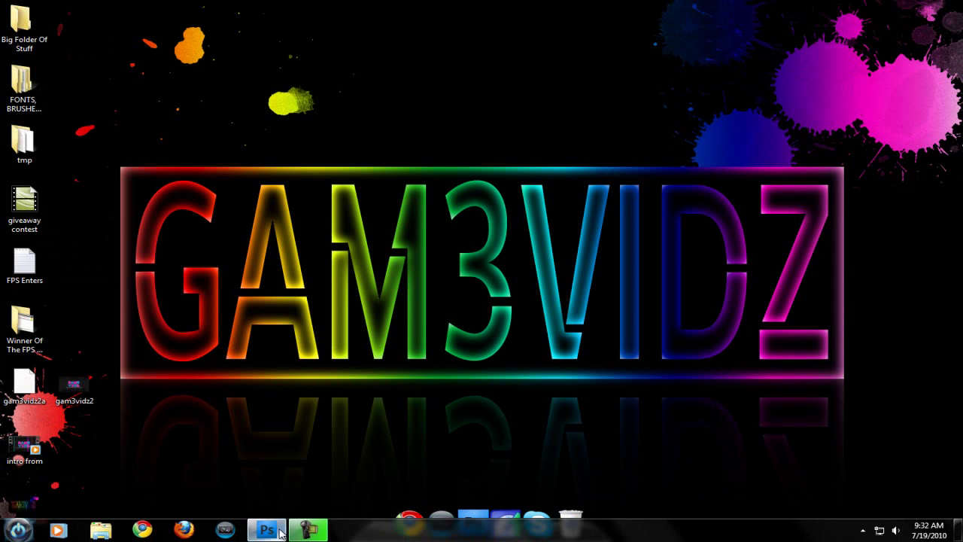
# - Switch to Photoshop and create a new 1440 × 900 pixel RGB document at 72 pixels/inch with a white background
pyautogui.click(268, 531)
pyautogui.click(40, 10)
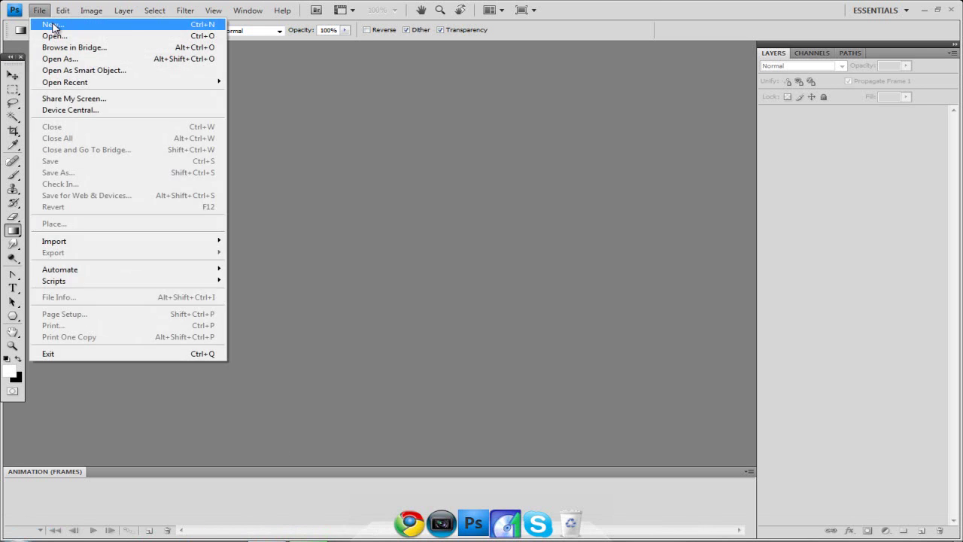
pyautogui.click(43, 26)
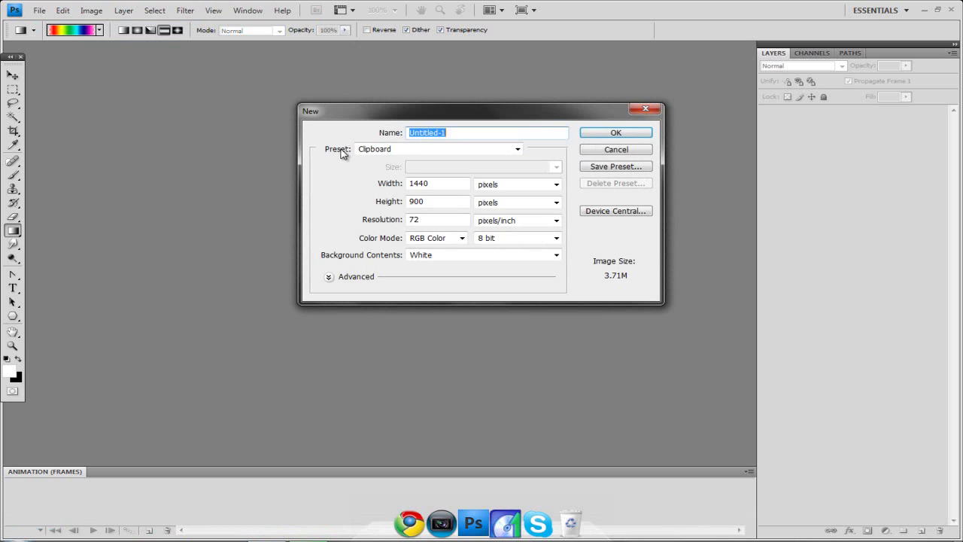
pyautogui.click(434, 182)
pyautogui.click(455, 202)
pyautogui.click(436, 184)
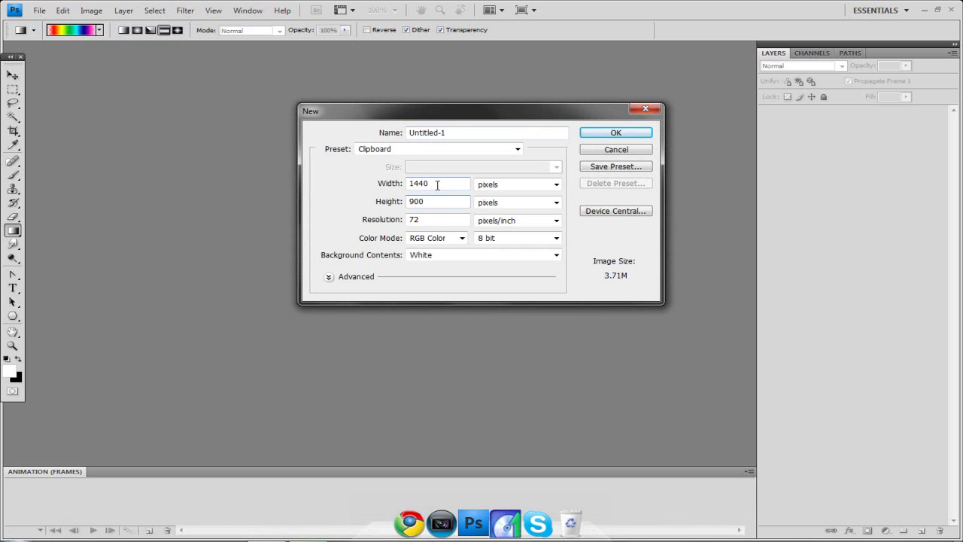
pyautogui.click(436, 204)
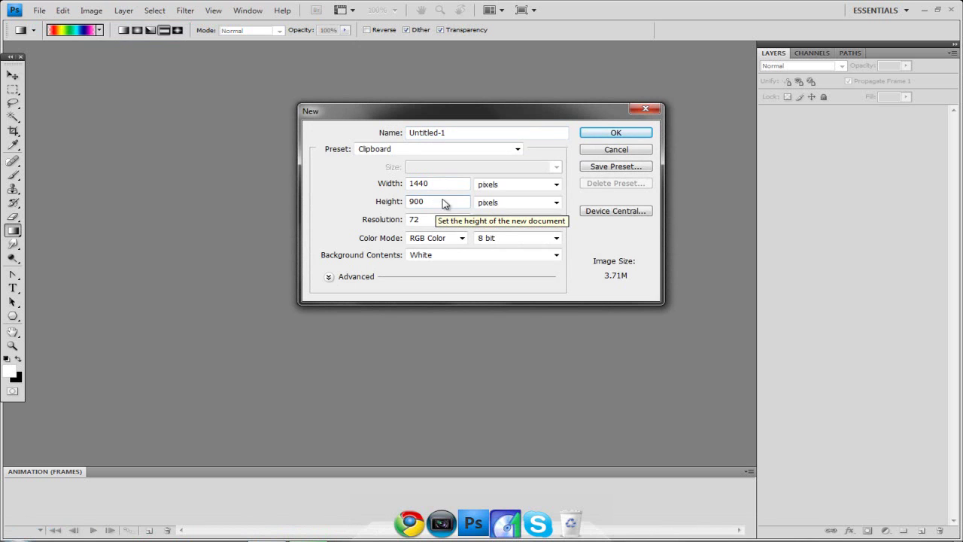
pyautogui.click(632, 136)
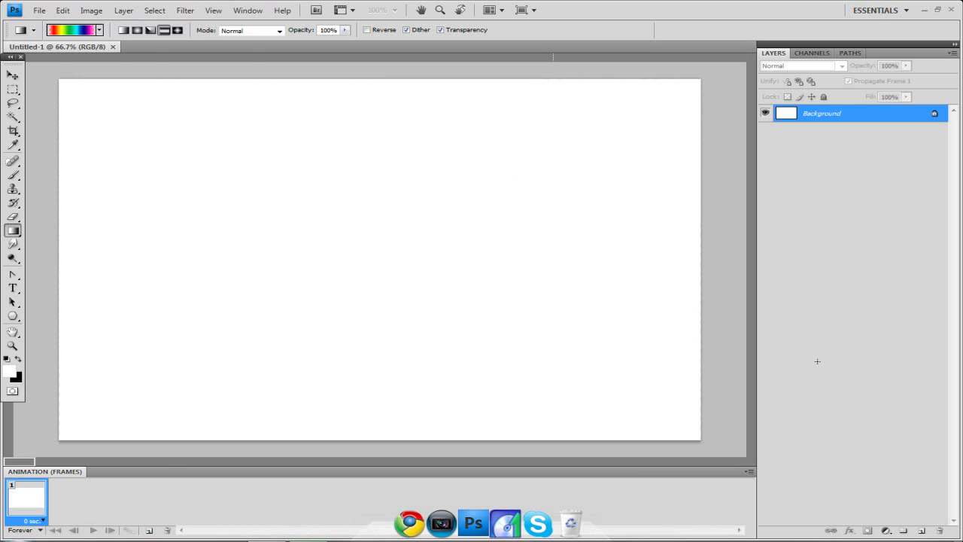
# - Convert the locked Background into an editable layer and fill it with black using the Paint Bucket
pyautogui.doubleClick(833, 117)
pyautogui.click(611, 168)
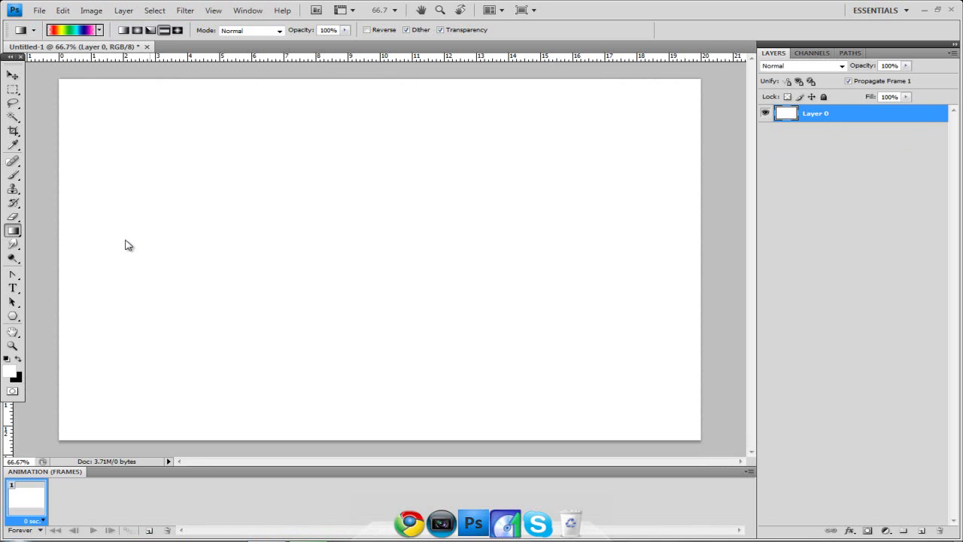
pyautogui.click(20, 360)
pyautogui.click(13, 231)
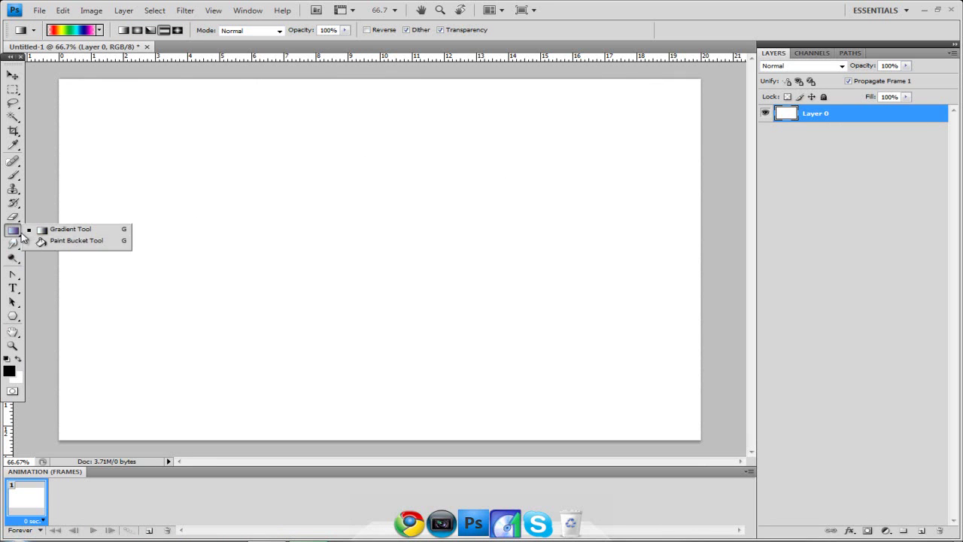
pyautogui.click(40, 242)
pyautogui.click(130, 243)
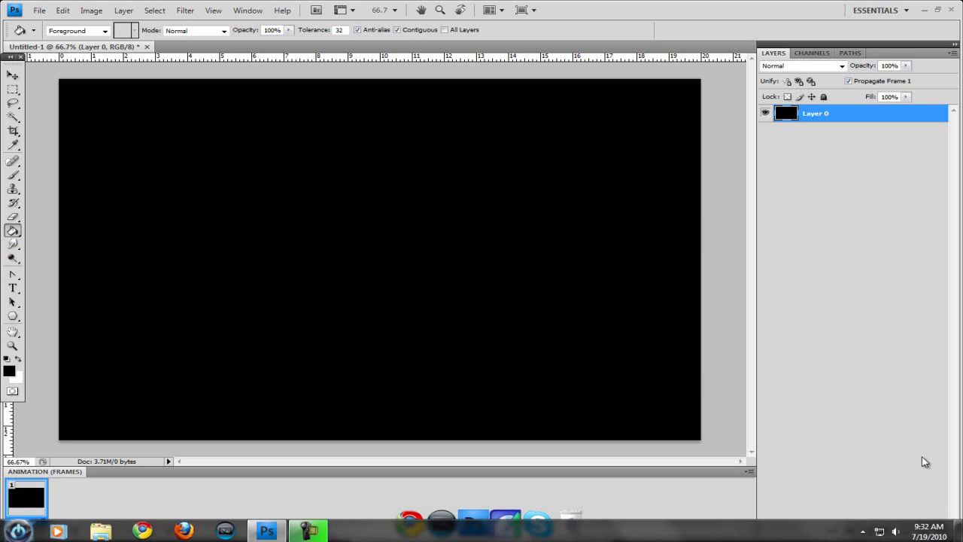
# - Add a new layer containing the text GAM3VIDZ in white Stenha Bold at 200 pt
pyautogui.click(921, 531)
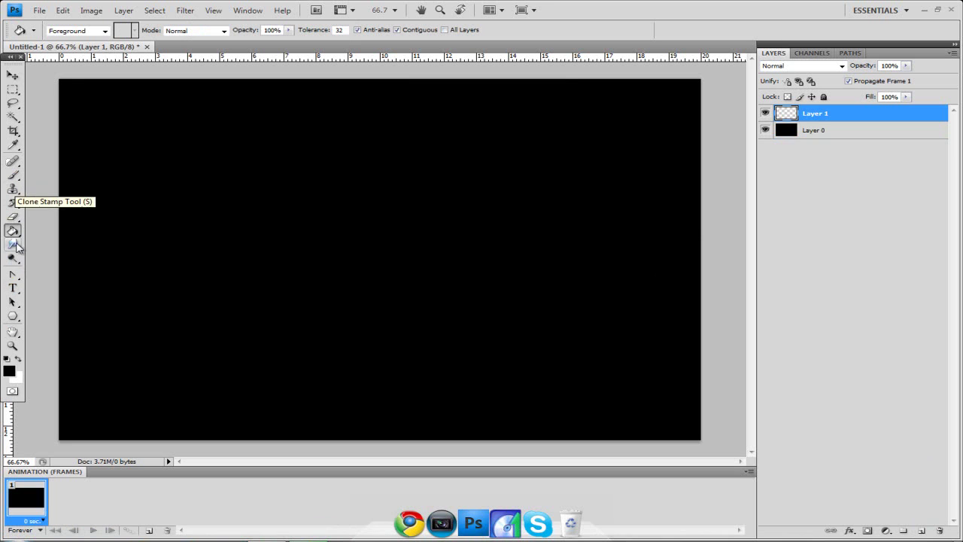
pyautogui.click(13, 288)
pyautogui.click(113, 252)
pyautogui.click(18, 359)
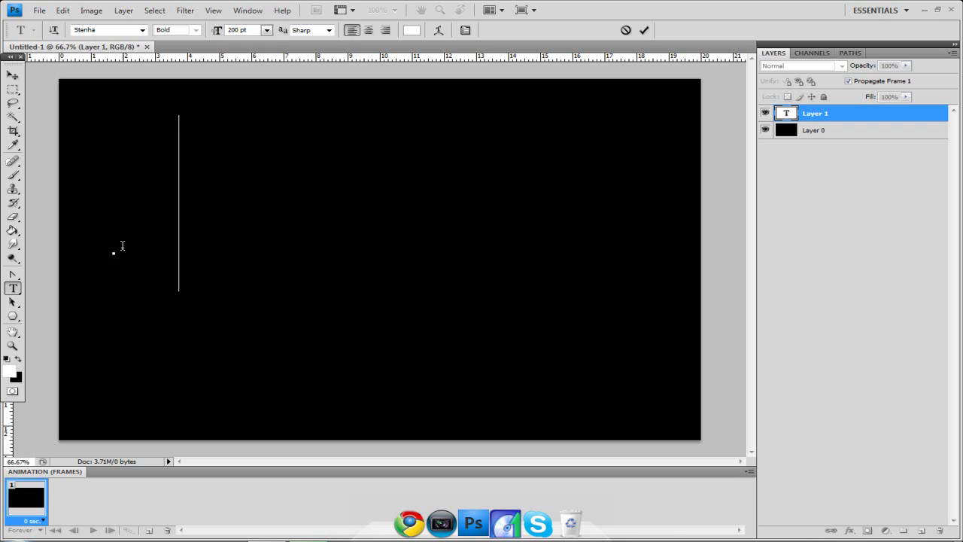
pyautogui.write('VIDZ')
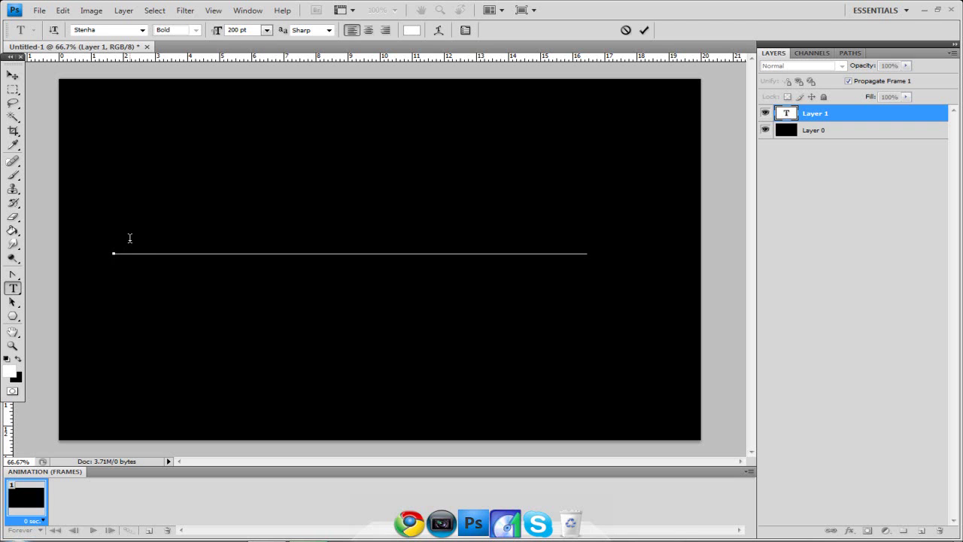
pyautogui.click(13, 76)
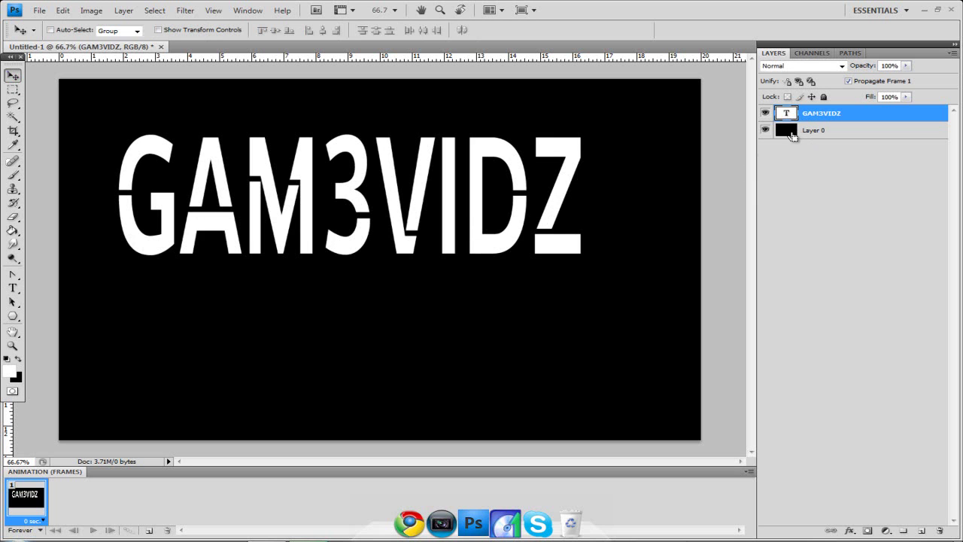
# - Center the GAM3VIDZ text horizontally and vertically on the canvas, then clear the selection
pyautogui.keyDown('ctrl'); pyautogui.click(790, 136); pyautogui.keyUp('ctrl')
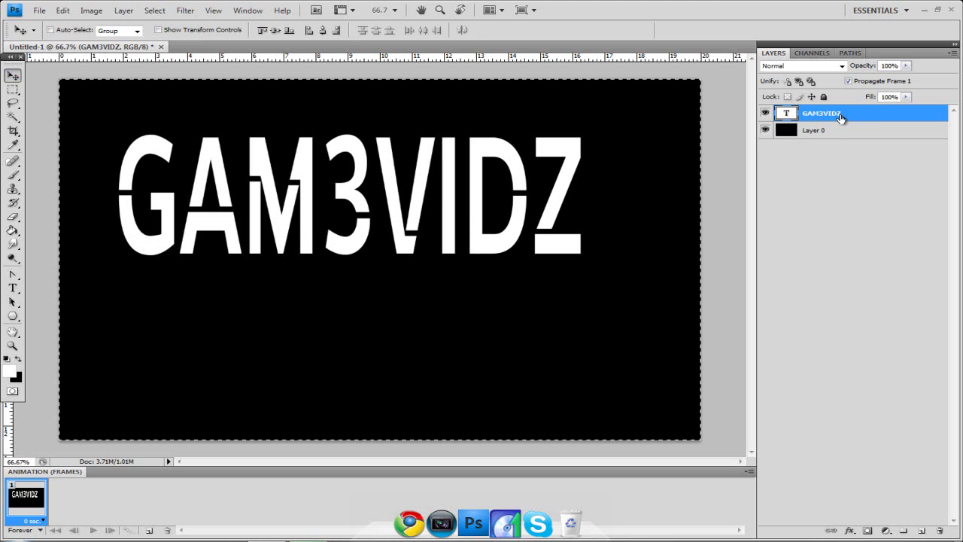
pyautogui.click(323, 30)
pyautogui.click(276, 31)
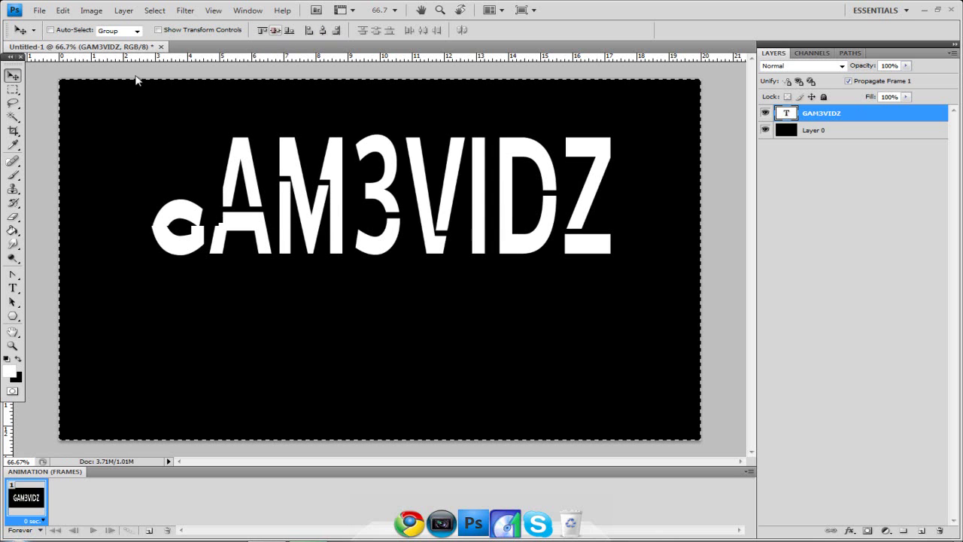
pyautogui.click(13, 89)
pyautogui.click(47, 85)
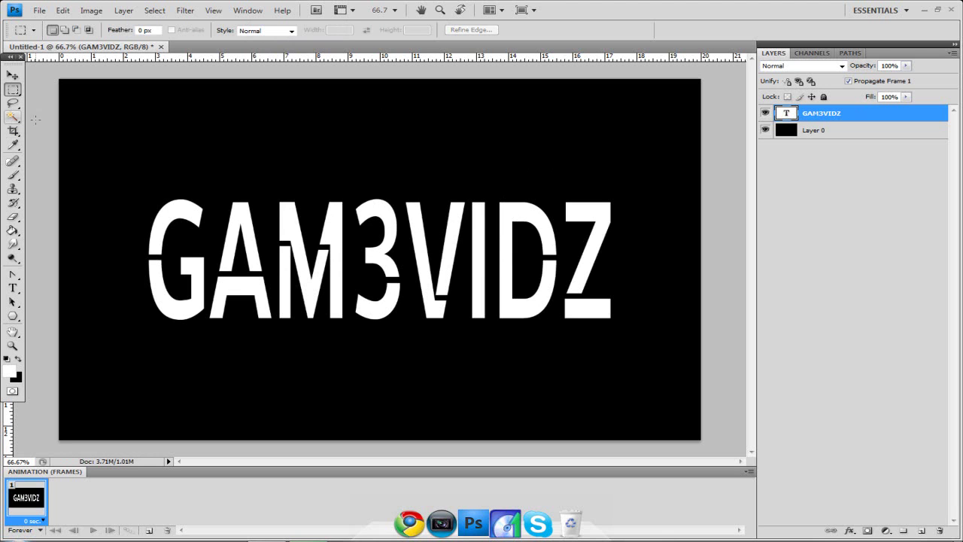
pyautogui.keyDown('ctrl'); pyautogui.click(787, 112); pyautogui.keyUp('ctrl')
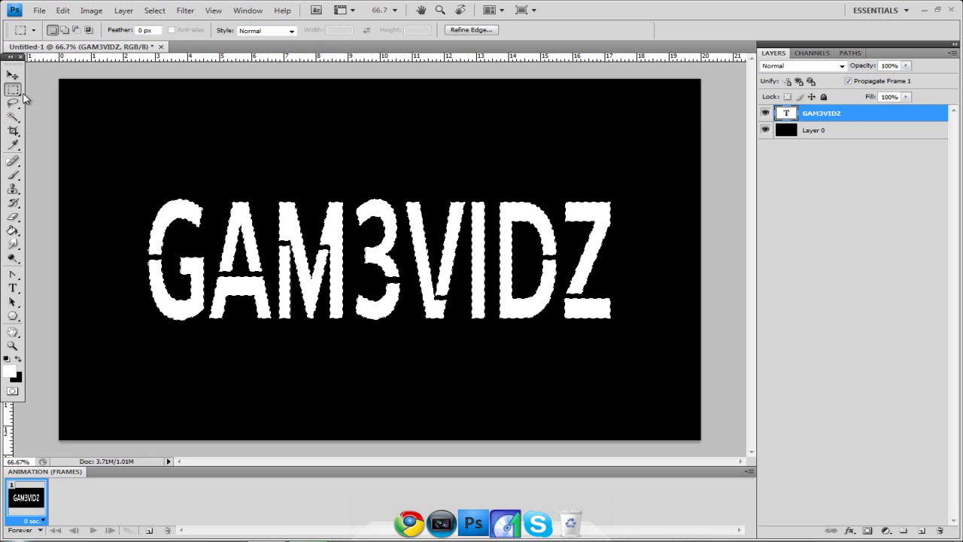
pyautogui.click(13, 116)
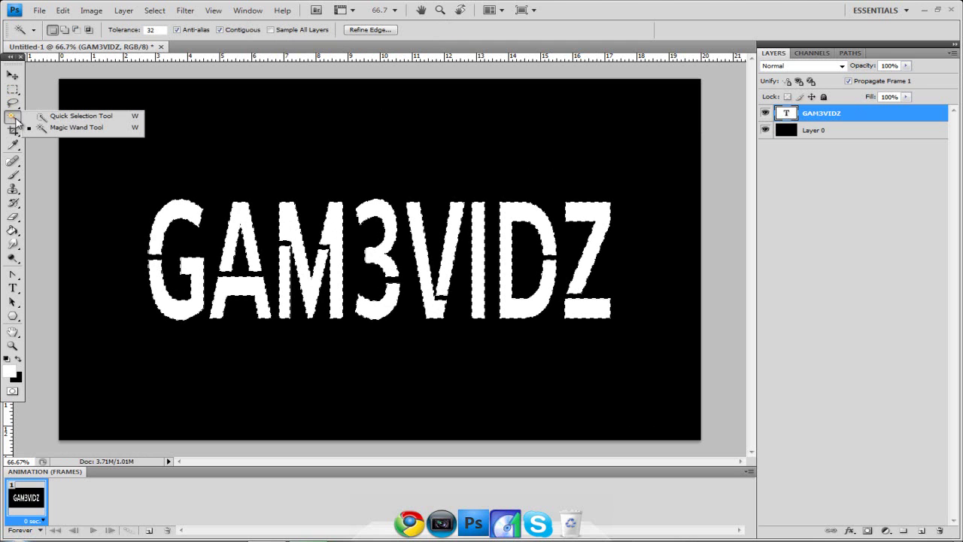
pyautogui.click(75, 127)
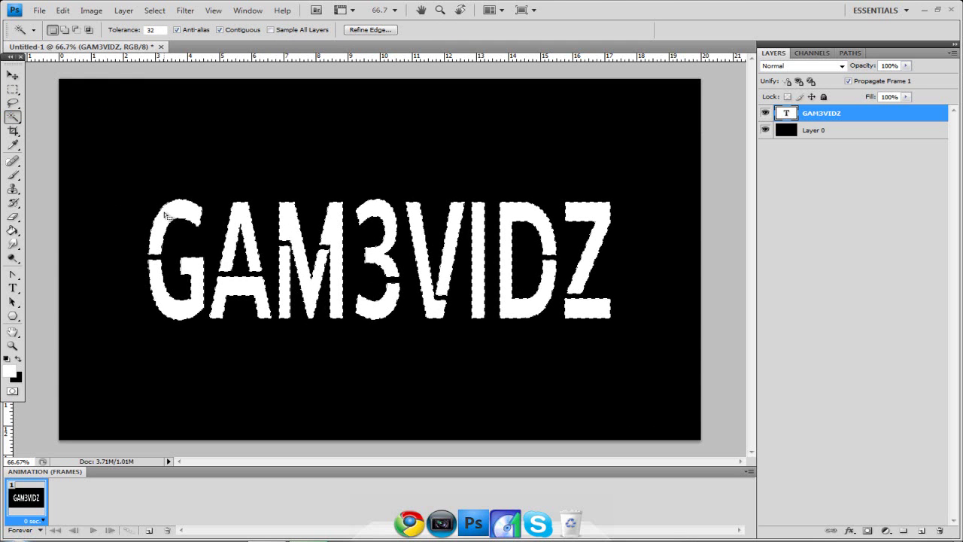
pyautogui.click(69, 136)
pyautogui.hotkey('ctrl', 'shift', 'i')
pyautogui.click(12, 91)
pyautogui.click(82, 141)
pyautogui.press('w')
pyautogui.click(180, 216)
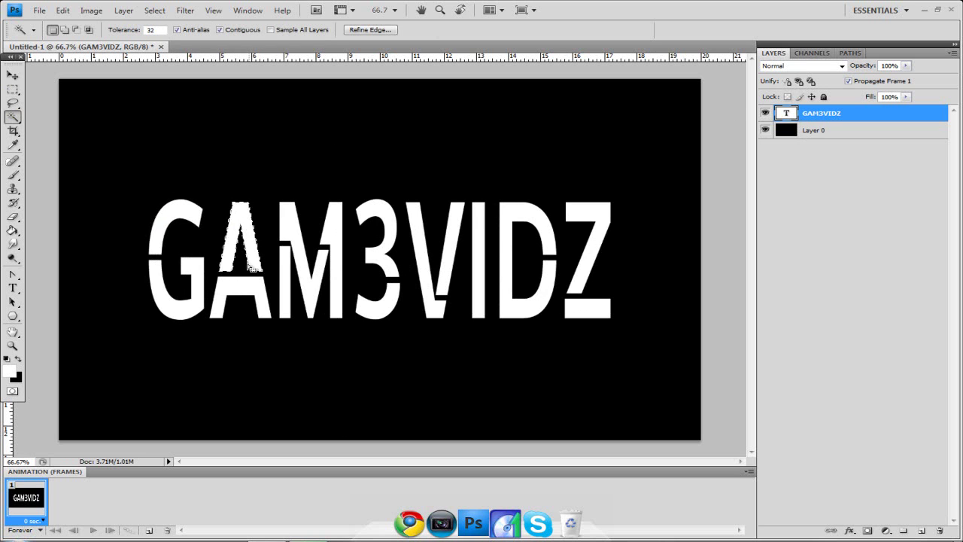
pyautogui.click(13, 88)
pyautogui.click(39, 99)
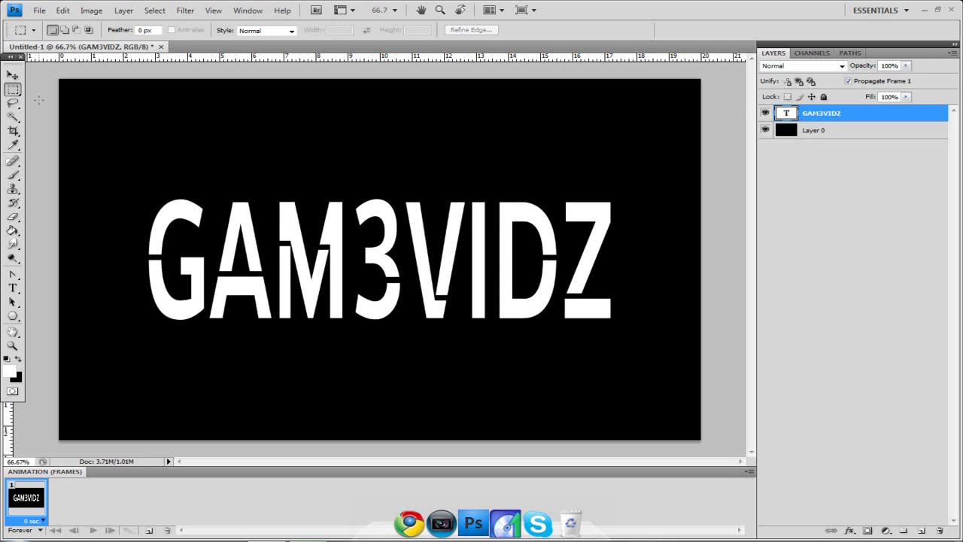
# - Load the outline of the GAM3VIDZ text layer as a selection
pyautogui.keyDown('ctrl'); pyautogui.click(790, 115); pyautogui.keyUp('ctrl')
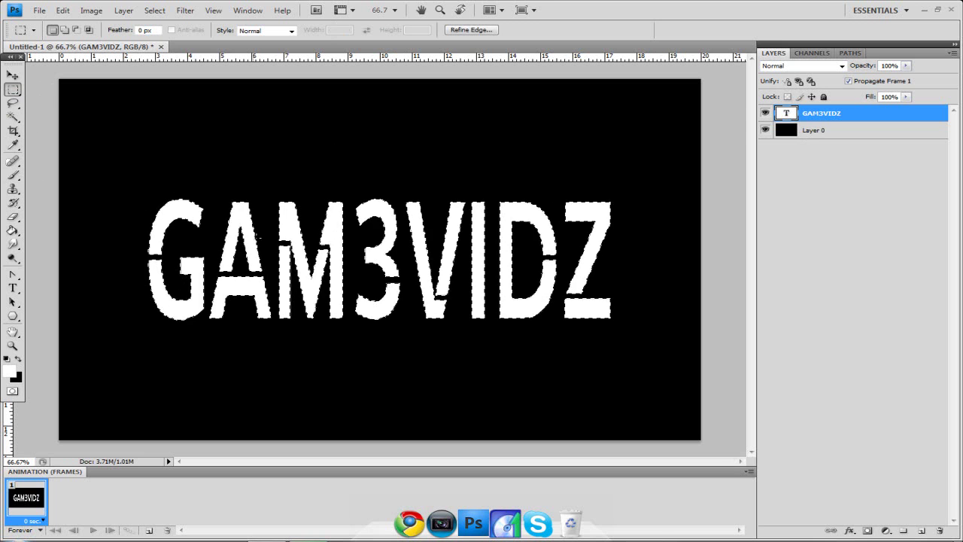
pyautogui.rightClick(288, 224)
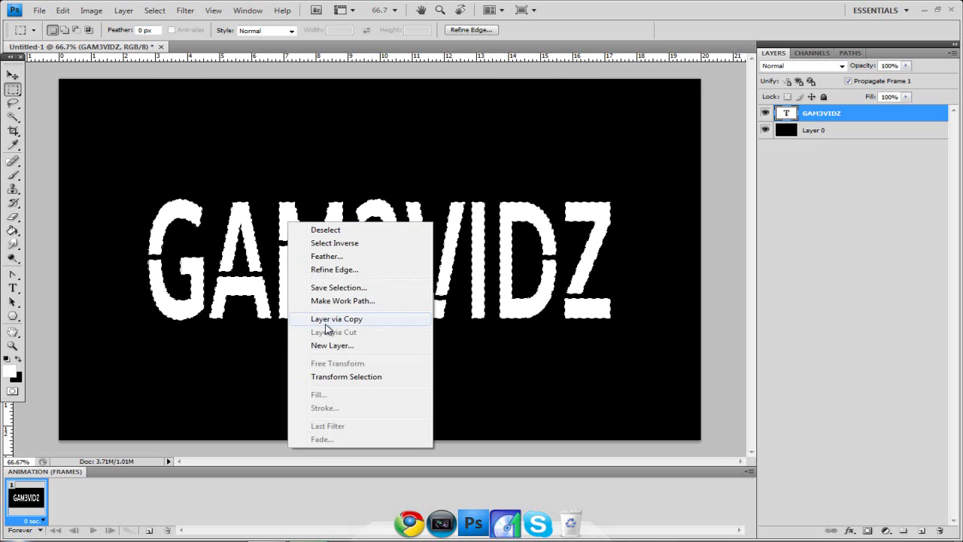
pyautogui.click(327, 257)
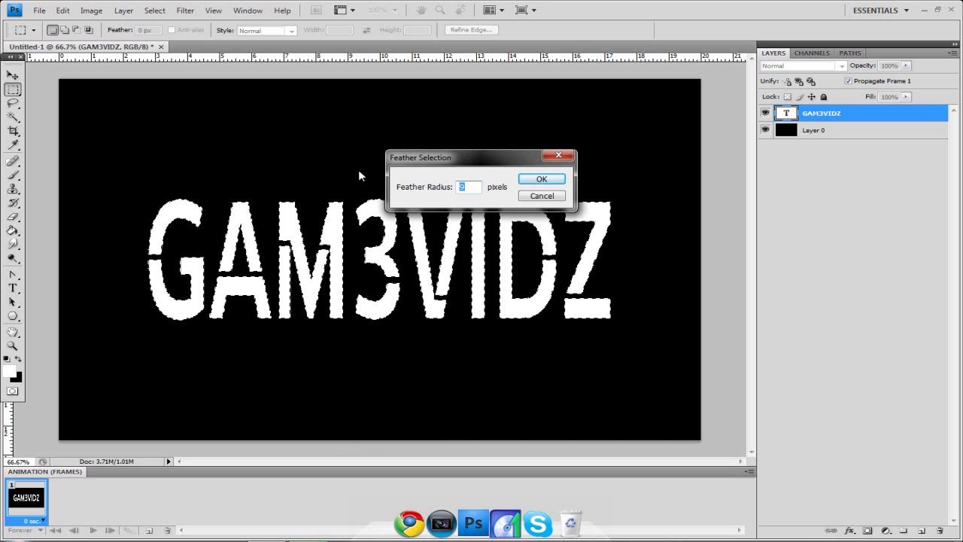
pyautogui.click(523, 195)
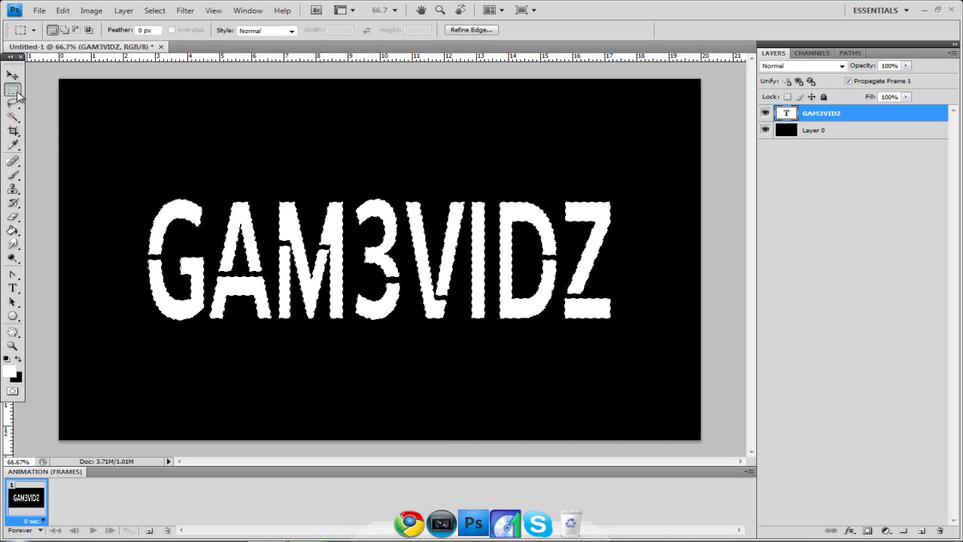
pyautogui.click(15, 91)
pyautogui.click(13, 116)
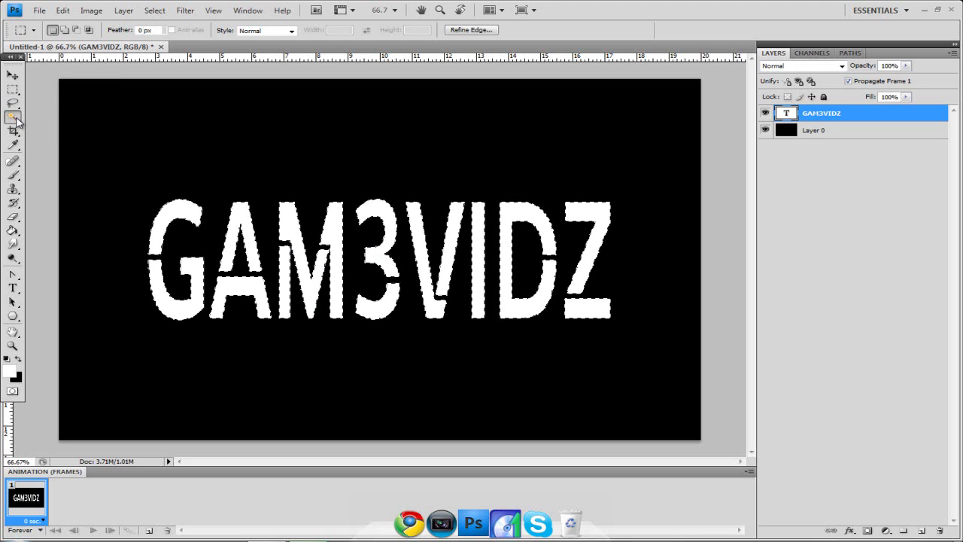
pyautogui.click(12, 103)
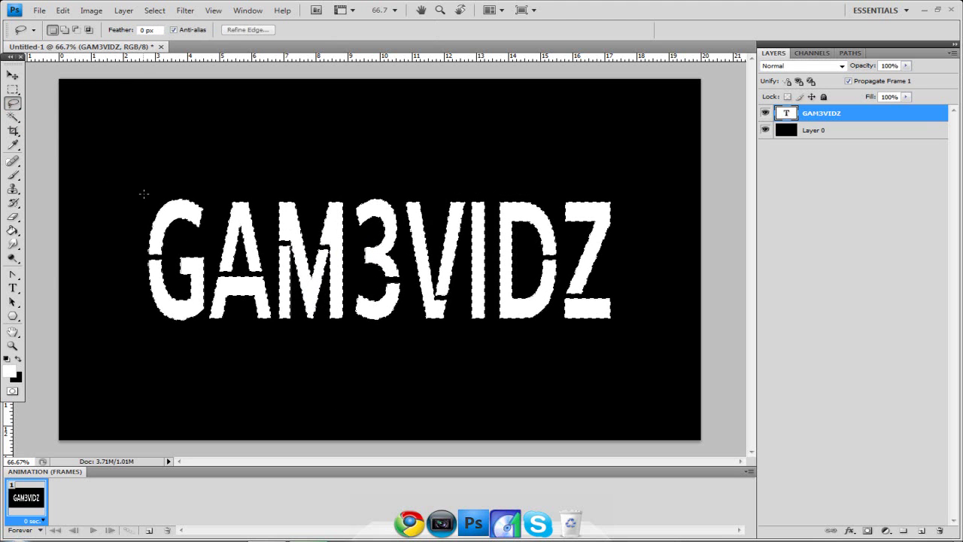
# - Feather the text selection by 9 pixels with the Magic Wand tool active
pyautogui.click(13, 118)
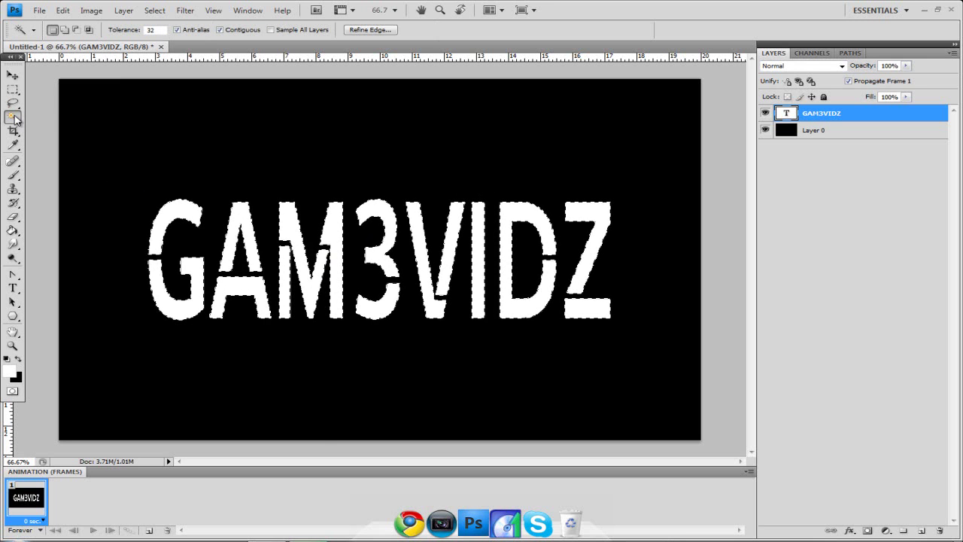
pyautogui.rightClick(183, 216)
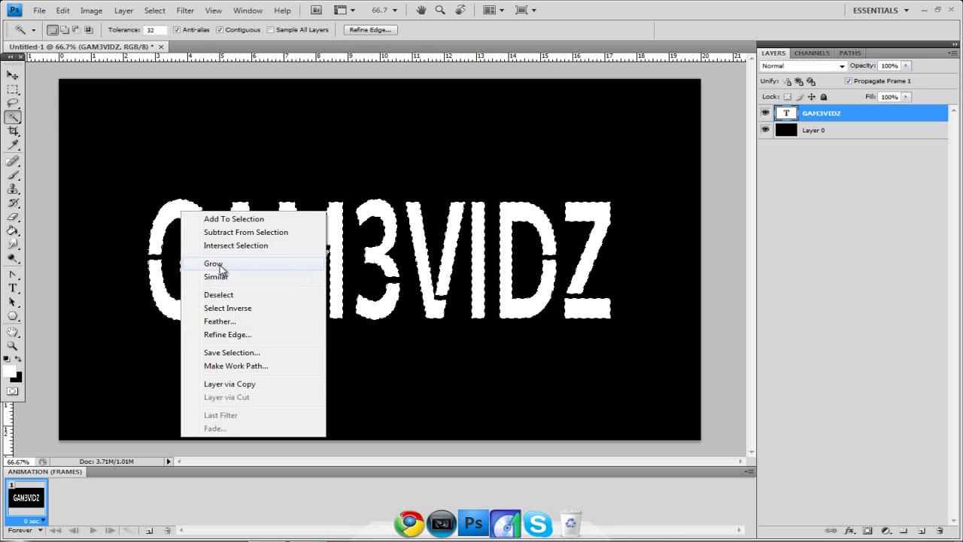
pyautogui.click(248, 323)
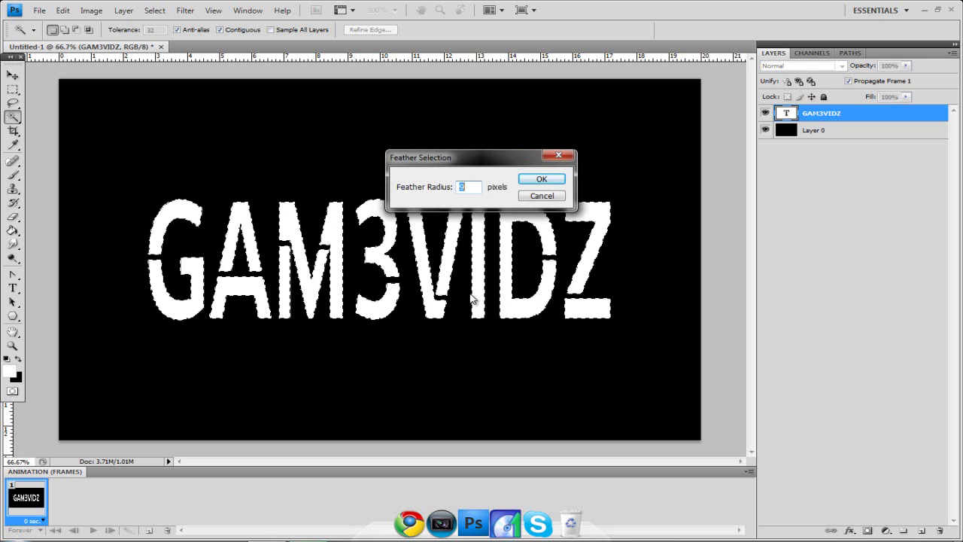
pyautogui.click(542, 179)
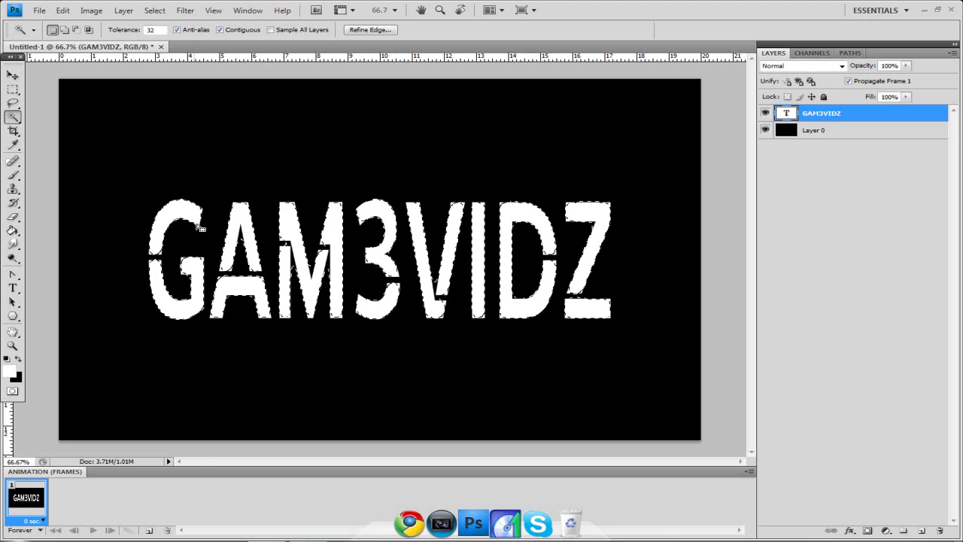
# - Set the foreground colour to black and rasterize the GAM3VIDZ type layer so the Paint Bucket can fill it
pyautogui.click(19, 359)
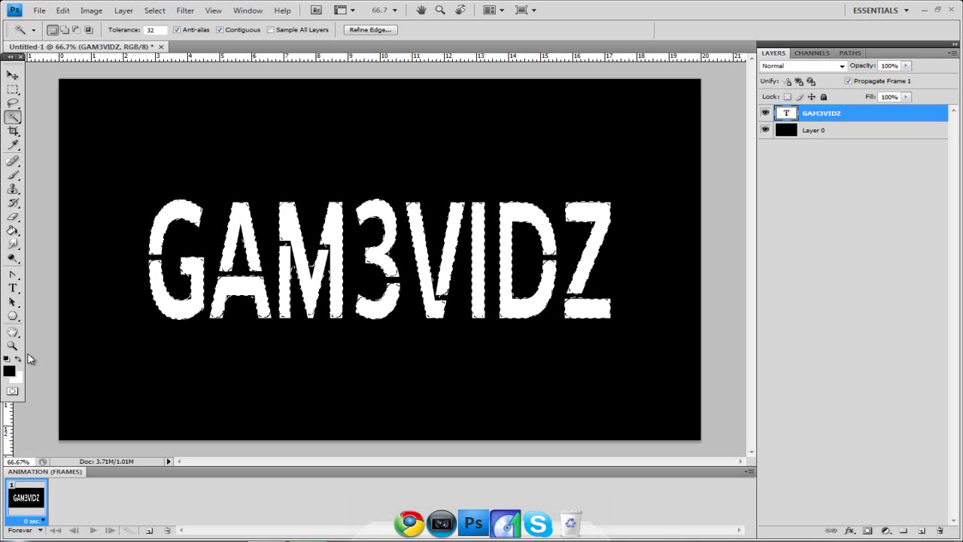
pyautogui.click(13, 231)
pyautogui.click(170, 218)
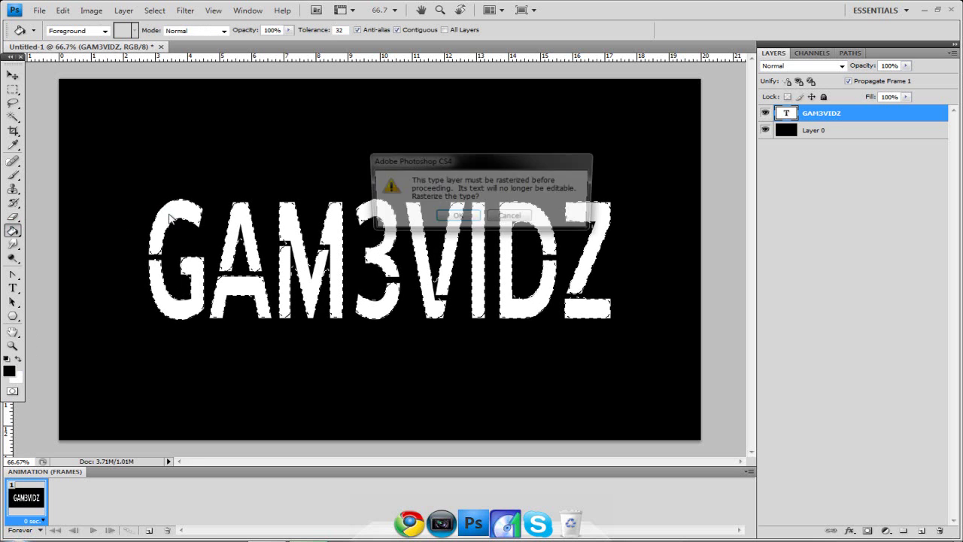
pyautogui.click(456, 218)
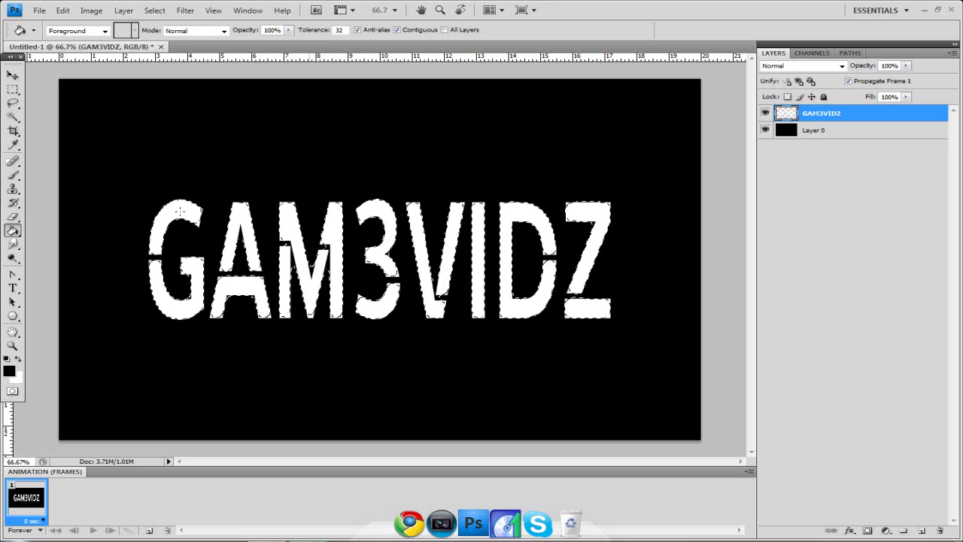
# - Fill every piece of the GAM3VIDZ letters with black through the feathered selection, then clear the selection
pyautogui.moveTo(197, 212)
pyautogui.mouseDown()
pyautogui.moveTo(159, 278)
pyautogui.moveTo(197, 304)
pyautogui.moveTo(252, 260)
pyautogui.moveTo(241, 301)
pyautogui.moveTo(290, 263)
pyautogui.moveTo(320, 293)
pyautogui.moveTo(335, 240)
pyautogui.mouseUp()
pyautogui.moveTo(375, 213)
pyautogui.mouseDown()
pyautogui.moveTo(369, 259)
pyautogui.moveTo(387, 301)
pyautogui.mouseUp()
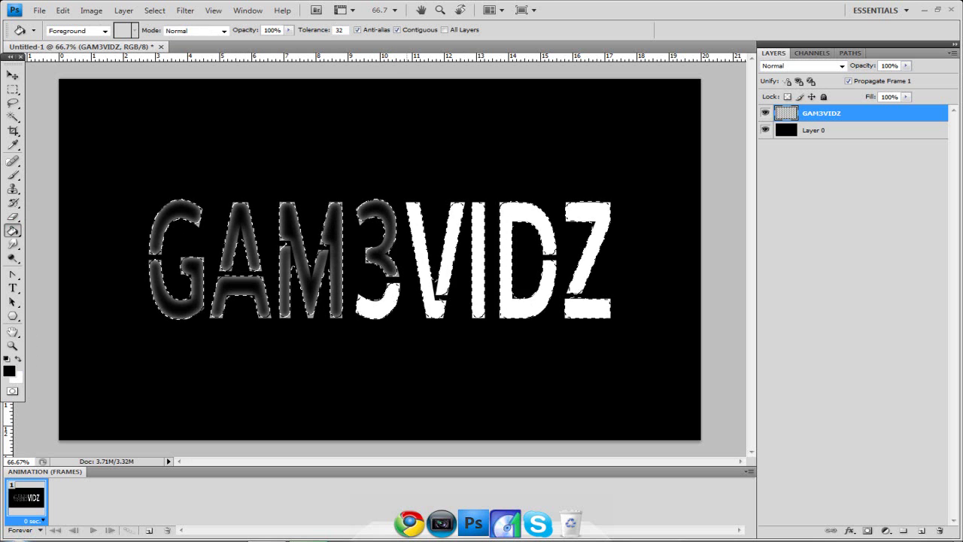
pyautogui.click(449, 248)
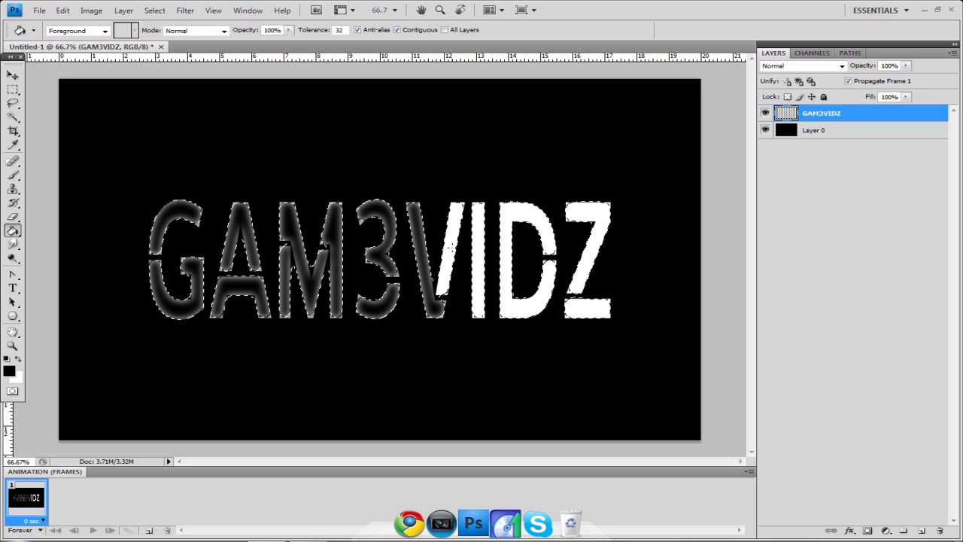
pyautogui.click(478, 255)
pyautogui.click(507, 215)
pyautogui.click(586, 215)
pyautogui.click(578, 310)
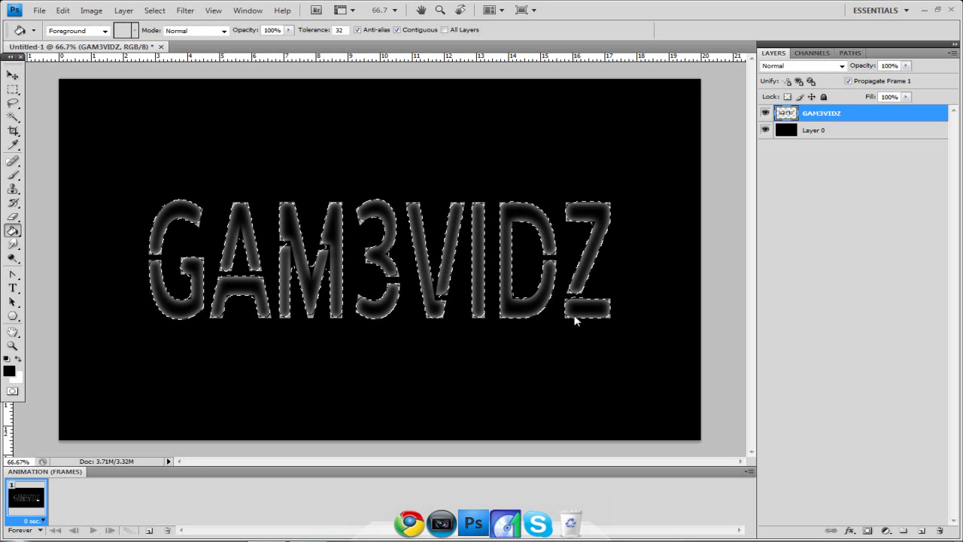
pyautogui.click(13, 89)
pyautogui.click(98, 187)
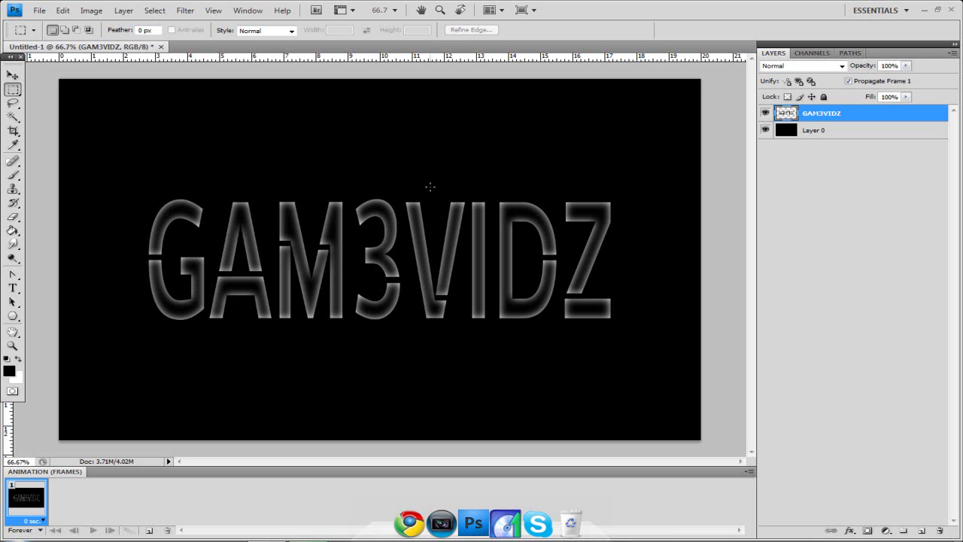
# - Add a new layer, check the finished neon wallpaper on the desktop, and draw a rectangular selection slightly larger than the GAM3VIDZ text
pyautogui.click(921, 531)
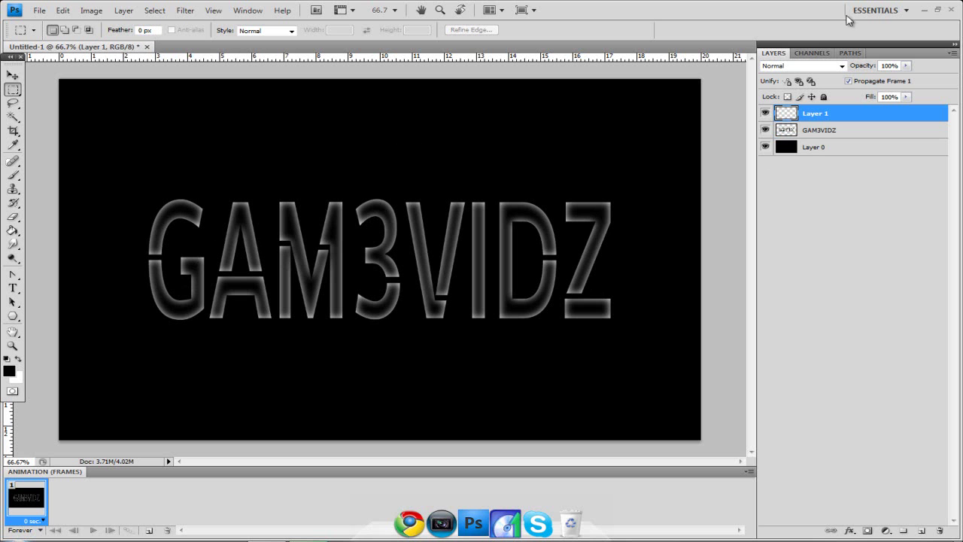
pyautogui.click(924, 10)
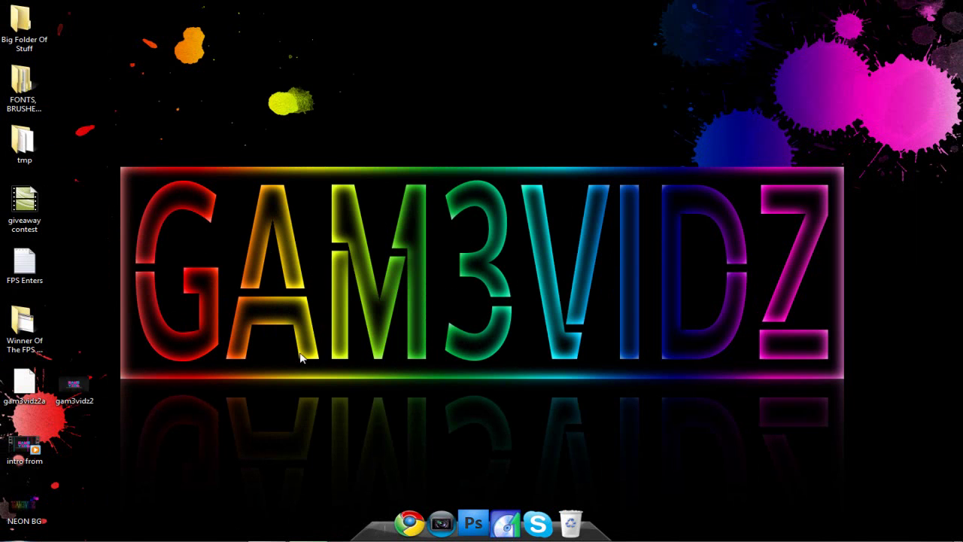
pyautogui.click(268, 529)
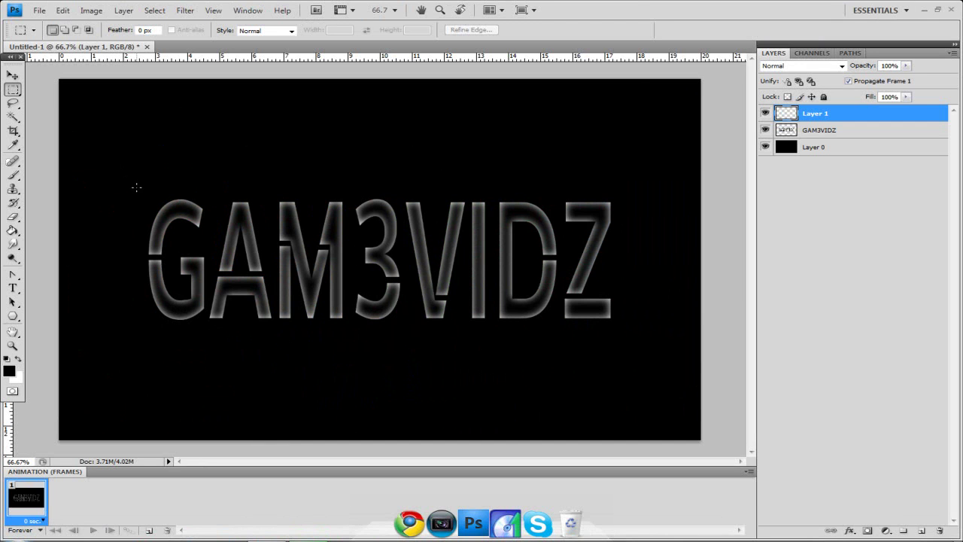
pyautogui.moveTo(435, 298); pyautogui.dragTo(619, 332)
pyautogui.click(134, 186)
pyautogui.moveTo(138, 189); pyautogui.dragTo(625, 332)
# - Fill the rectangular selection on Layer 1 with white using the Paint Bucket
pyautogui.click(18, 359)
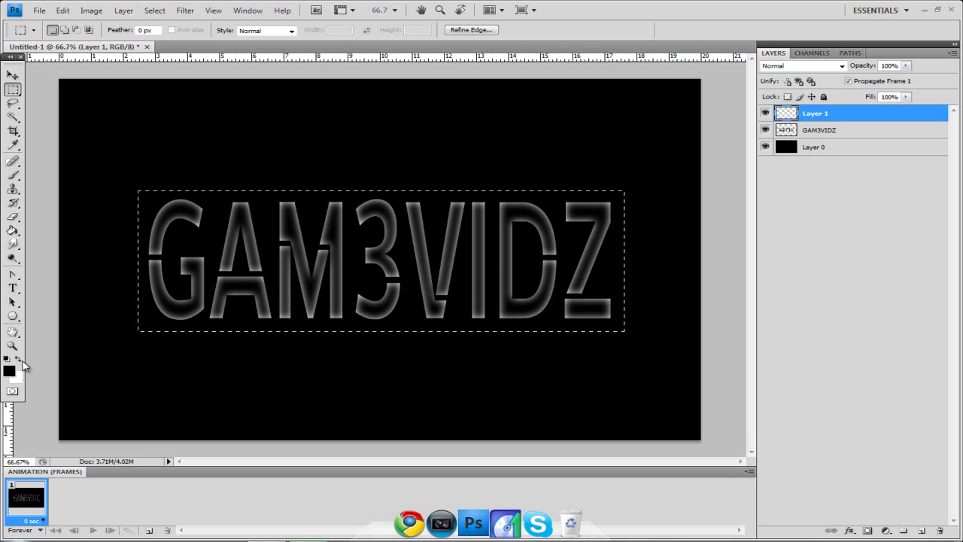
pyautogui.click(13, 230)
pyautogui.click(158, 248)
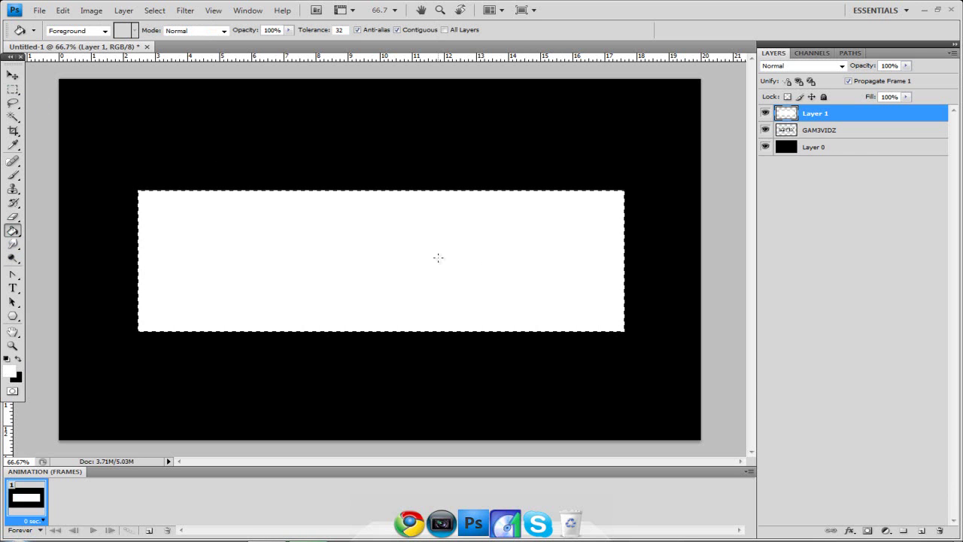
# - Feather the rectangular selection around the white box with the Magic Wand tool active
pyautogui.click(14, 117)
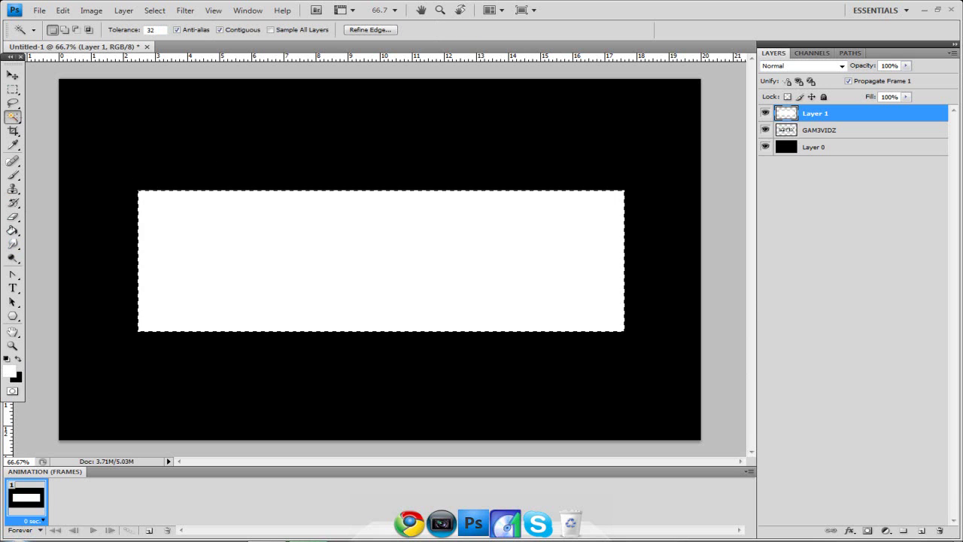
pyautogui.rightClick(205, 235)
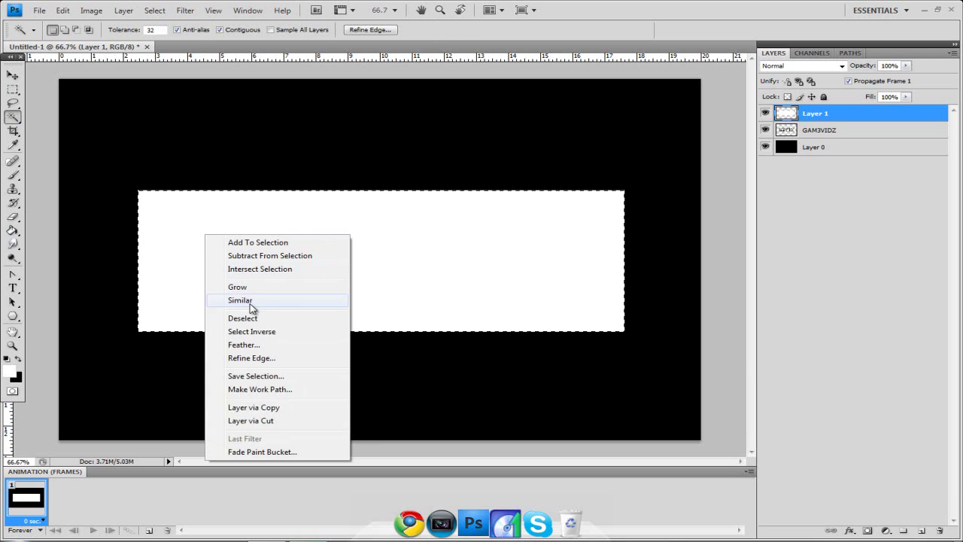
pyautogui.click(254, 283)
pyautogui.click(559, 185)
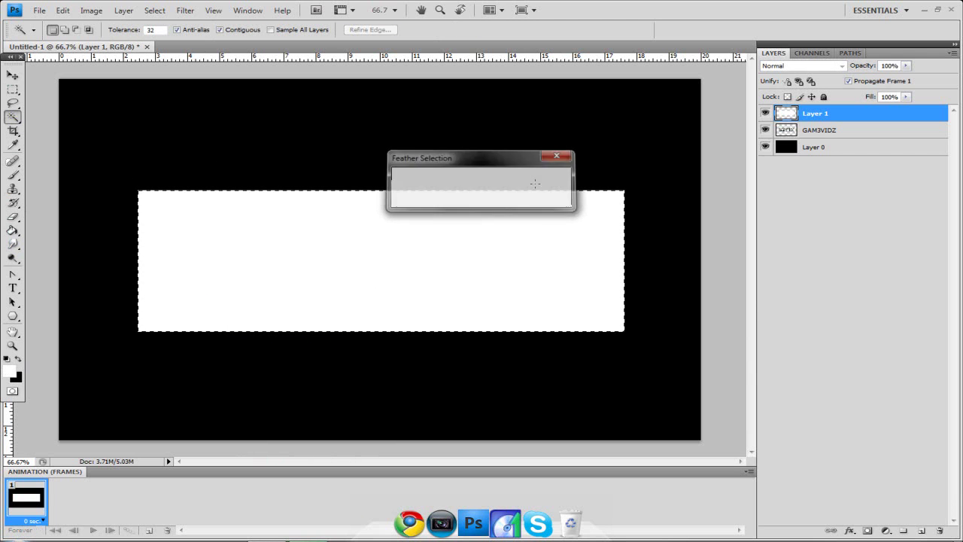
# - Fill the feathered rectangle with black, leaving a soft white edge, and clear the selection
pyautogui.click(18, 359)
pyautogui.click(14, 218)
pyautogui.click(13, 230)
pyautogui.click(185, 239)
pyautogui.click(14, 89)
pyautogui.click(144, 207)
# - Move Layer 1 below the GAM3VIDZ layer, centre the frame horizontally and vertically on the canvas, and clear the selection
pyautogui.moveTo(827, 117); pyautogui.dragTo(835, 143)
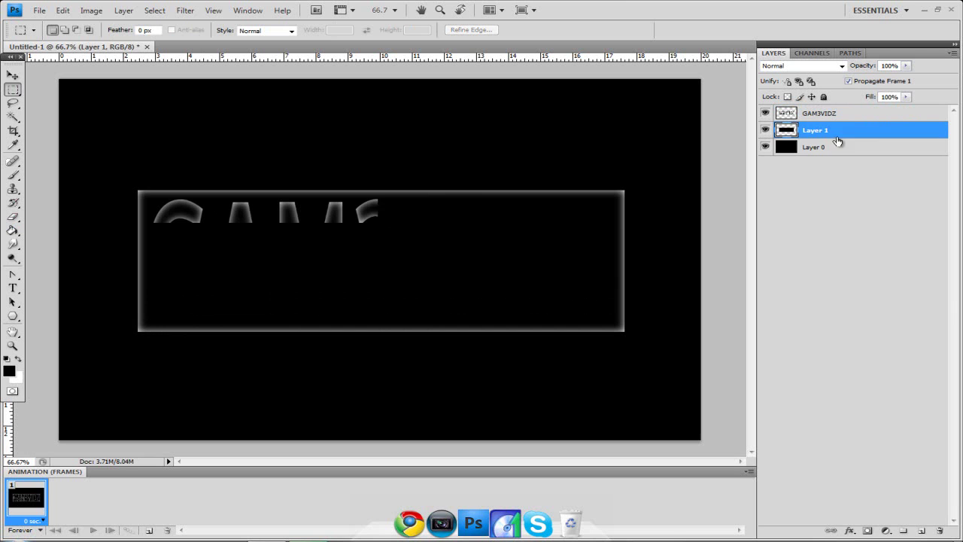
pyautogui.keyDown('ctrl'); pyautogui.click(791, 151); pyautogui.keyUp('ctrl')
pyautogui.press('v')
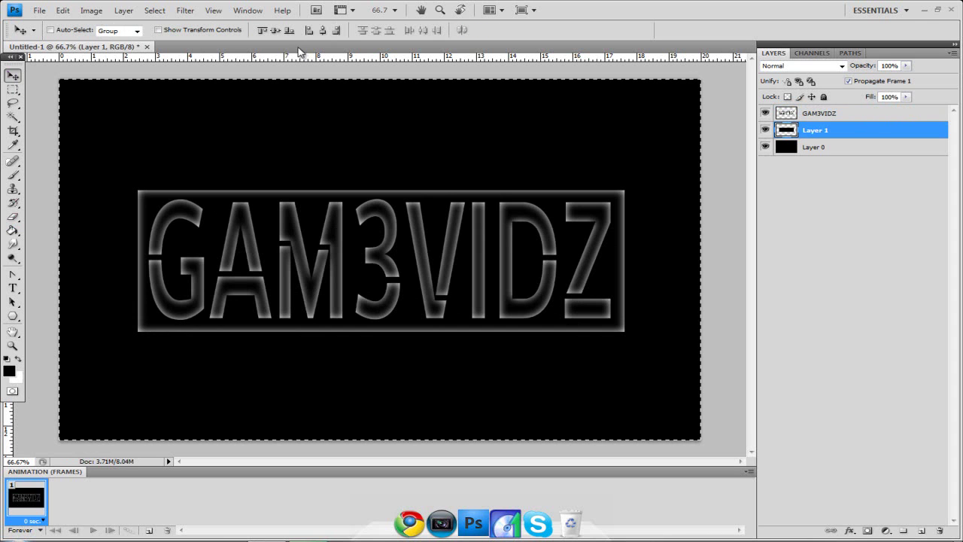
pyautogui.click(273, 32)
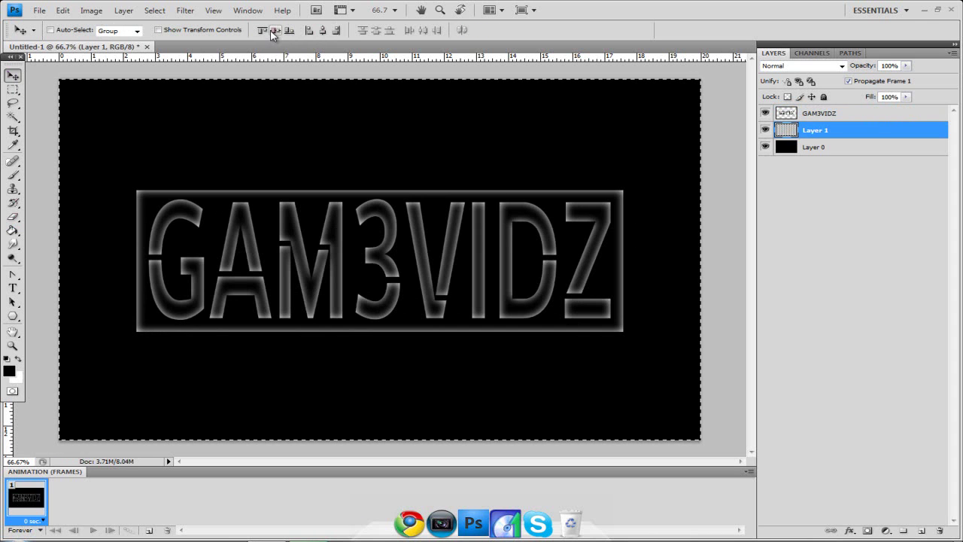
pyautogui.press('m')
pyautogui.hotkey('ctrl', 'd')
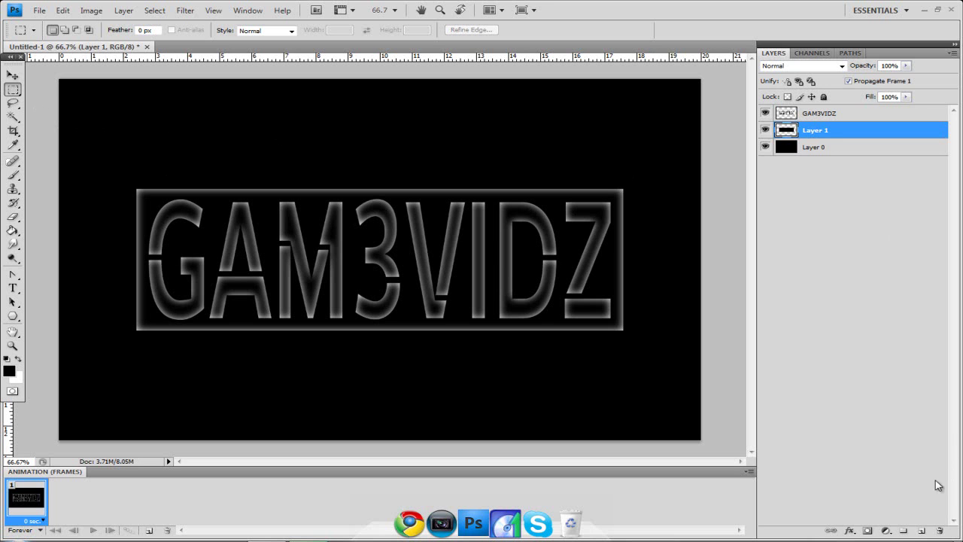
# - Add a new layer directly above Layer 1 and activate the Gradient tool
pyautogui.click(921, 530)
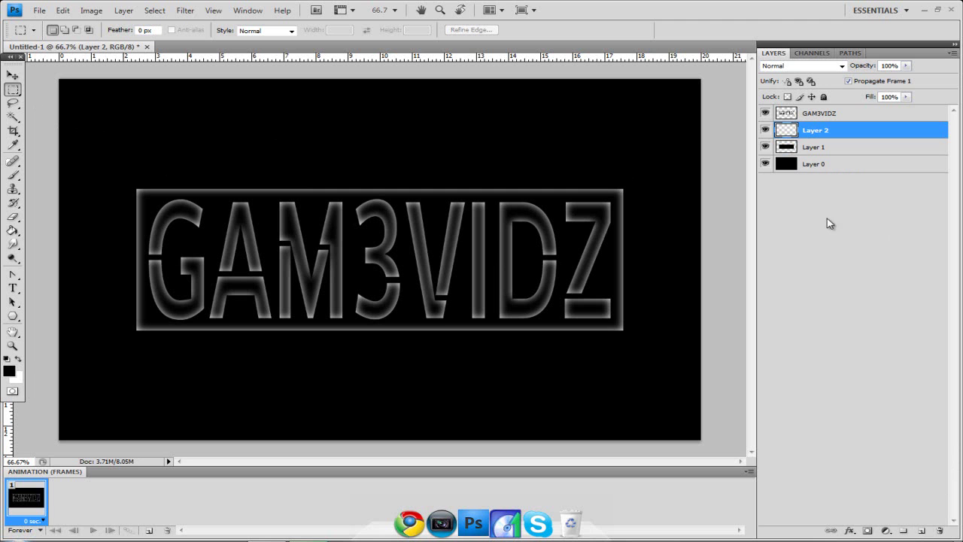
pyautogui.click(13, 230)
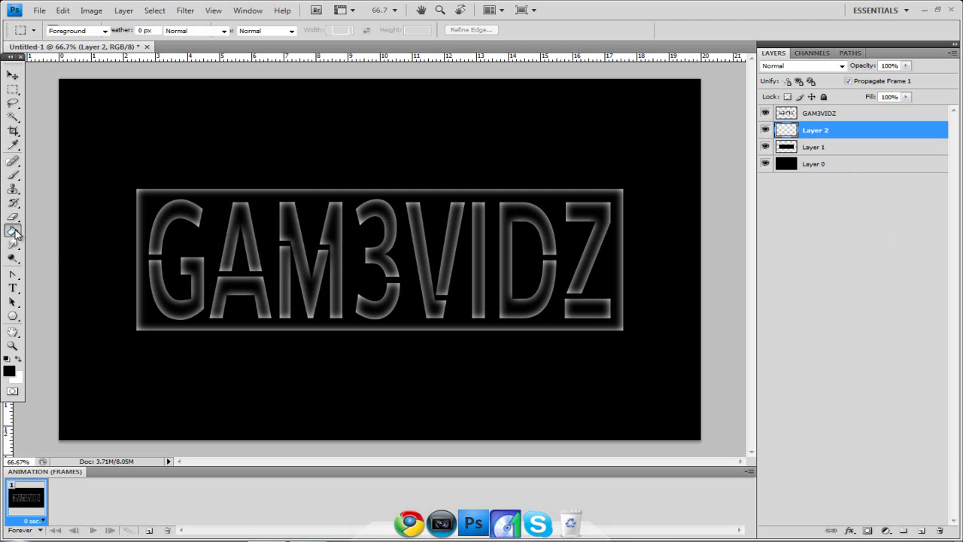
pyautogui.click(69, 229)
# - Set the foreground colour to teal 0a9a92
pyautogui.click(19, 361)
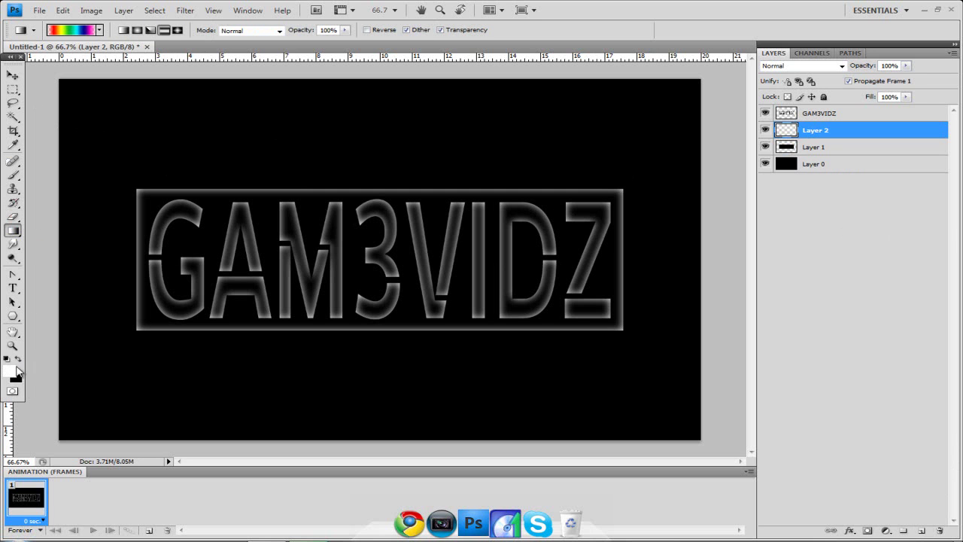
pyautogui.click(9, 370)
pyautogui.moveTo(429, 242); pyautogui.dragTo(464, 252)
pyautogui.click(491, 268)
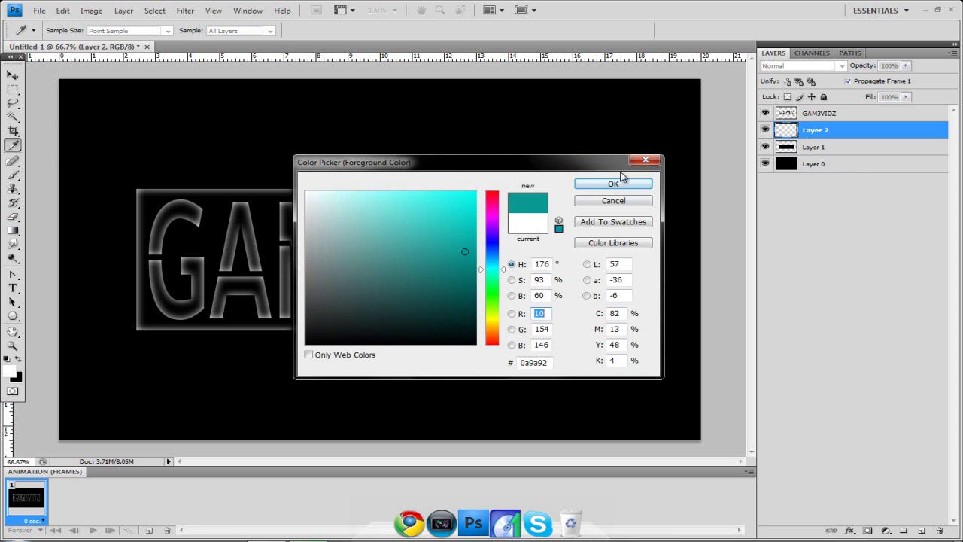
pyautogui.click(614, 184)
# - Try a diagonal rainbow gradient and a solid teal fill on Layer 2, undoing each, and return to the Gradient tool
pyautogui.moveTo(187, 233); pyautogui.dragTo(442, 344)
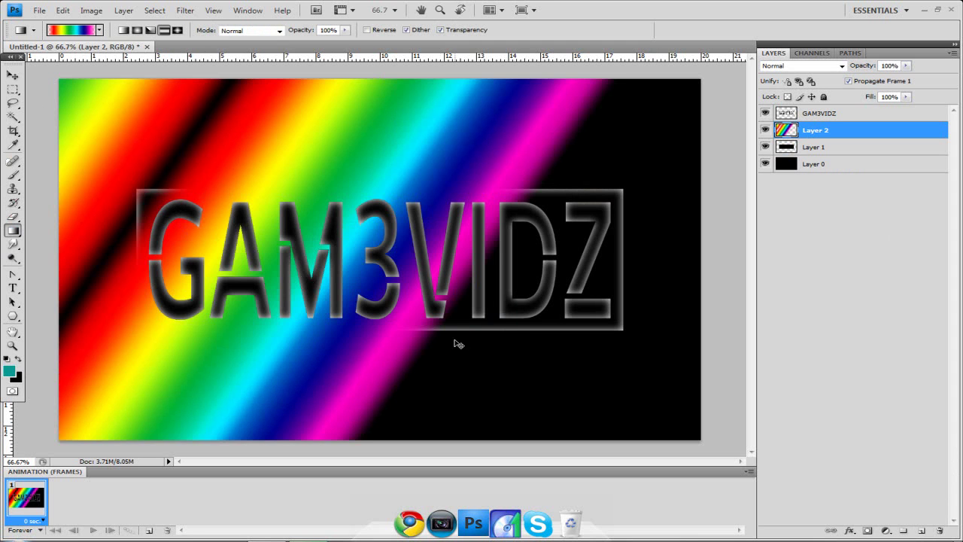
pyautogui.hotkey('ctrl', 'z')
pyautogui.moveTo(17, 238); pyautogui.dragTo(45, 241)
pyautogui.click(67, 240)
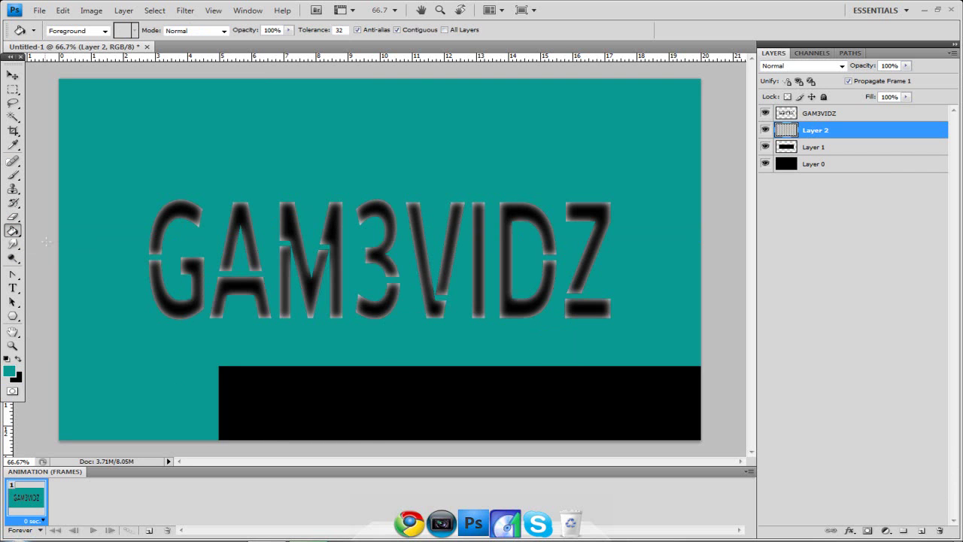
pyautogui.moveTo(13, 234); pyautogui.dragTo(34, 228)
pyautogui.hotkey('ctrl', 'z')
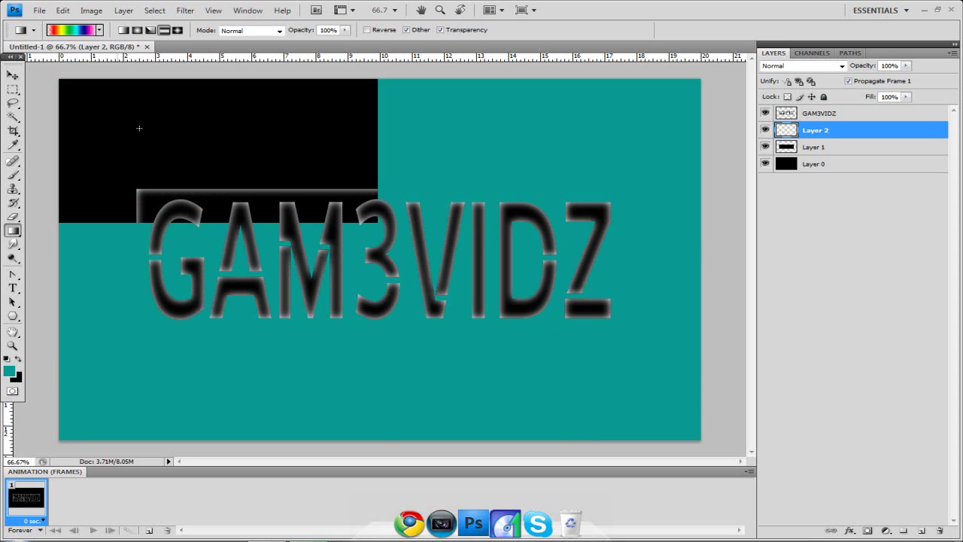
# - Choose the multicolour striped rainbow preset for the Gradient tool
pyautogui.click(99, 30)
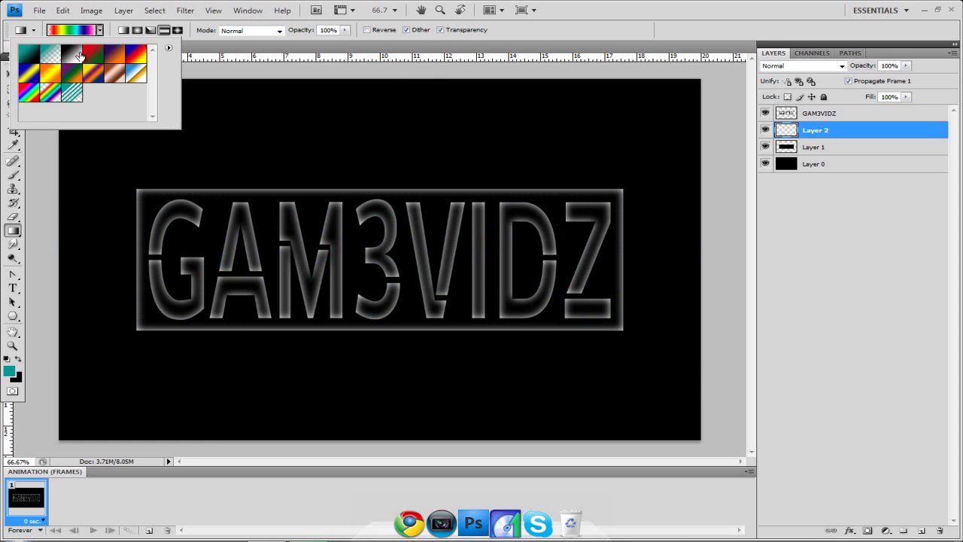
pyautogui.click(53, 94)
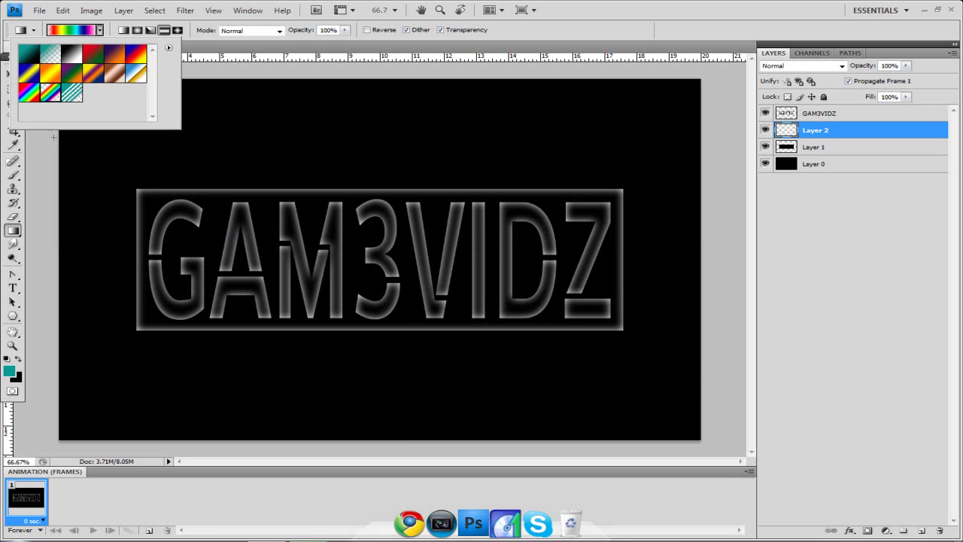
# - Examine the Brush tool's presets and the brush files available for loading, without loading any
pyautogui.click(16, 176)
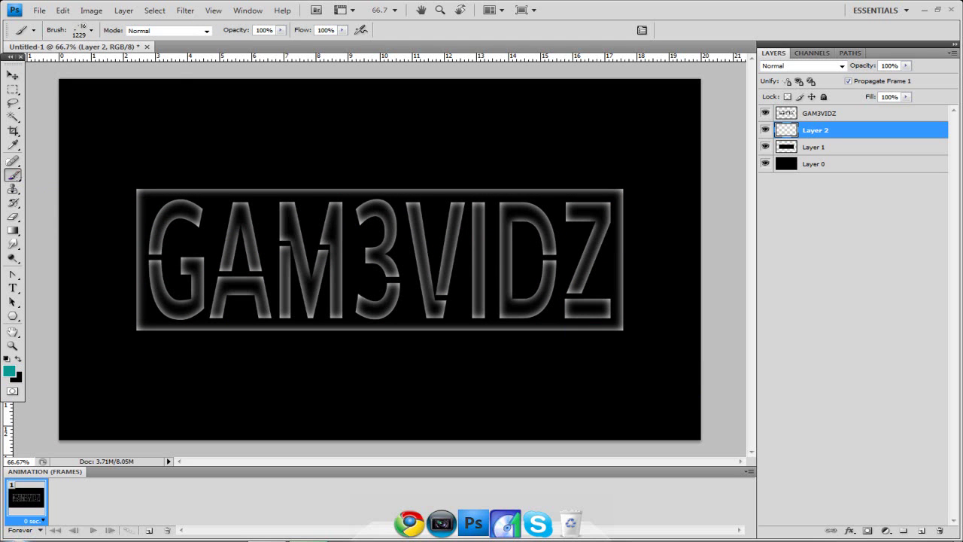
pyautogui.click(91, 30)
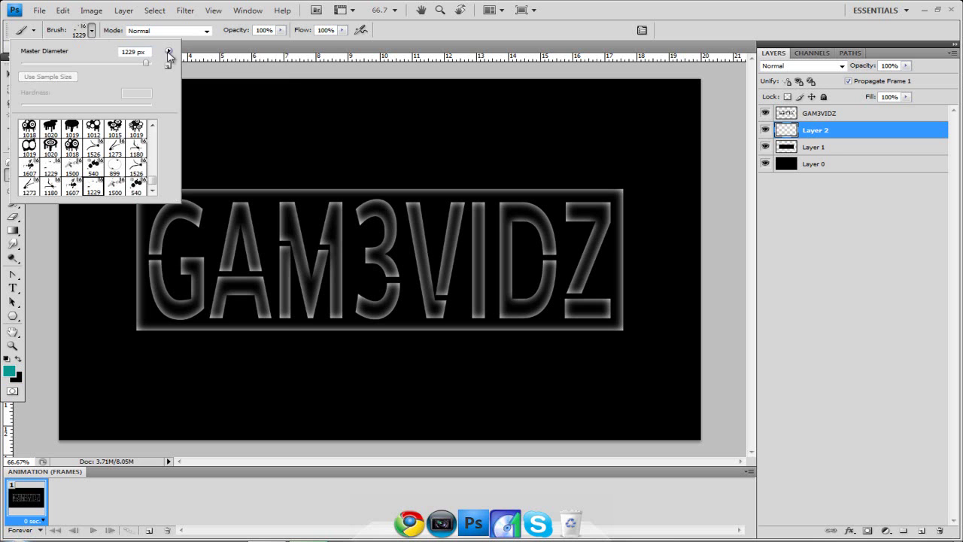
pyautogui.click(169, 50)
pyautogui.click(214, 211)
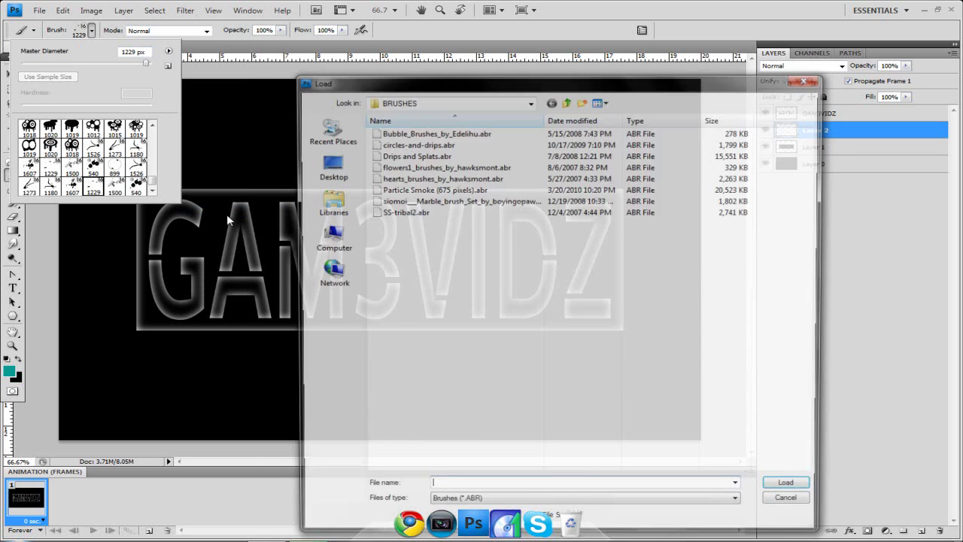
pyautogui.click(794, 505)
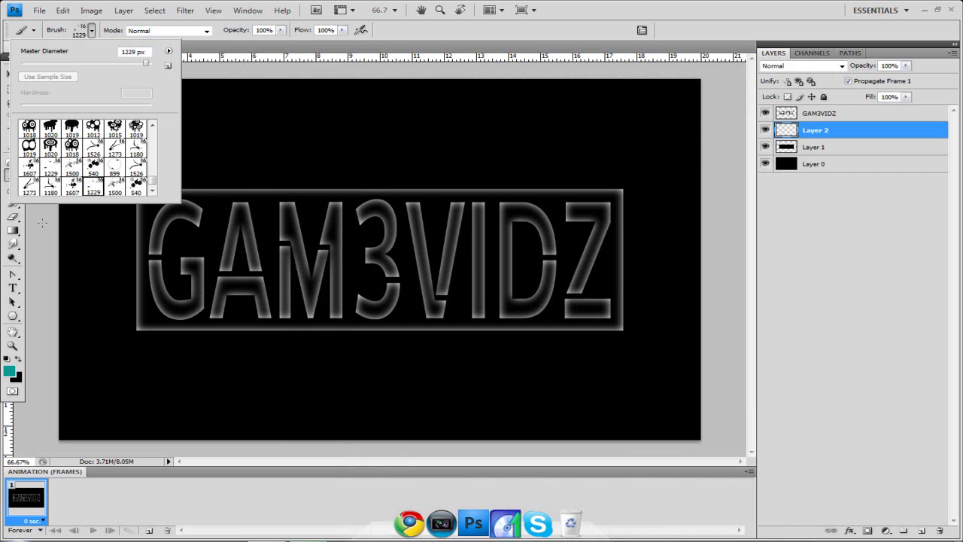
# - Try a teal stamp of the 1229 px splatter brush near the canvas's upper-left area, undo it, and return to the Gradient tool
pyautogui.click(65, 150)
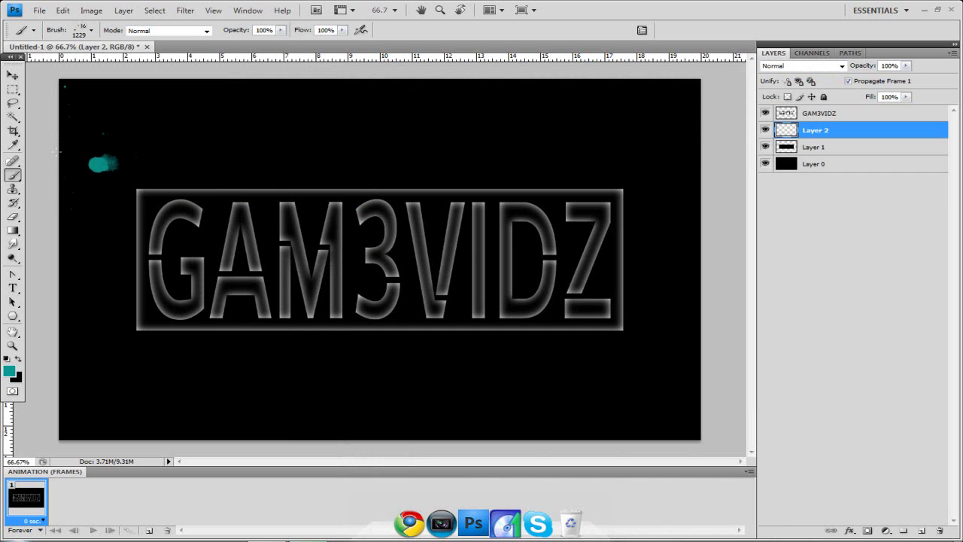
pyautogui.hotkey('ctrl', 'z')
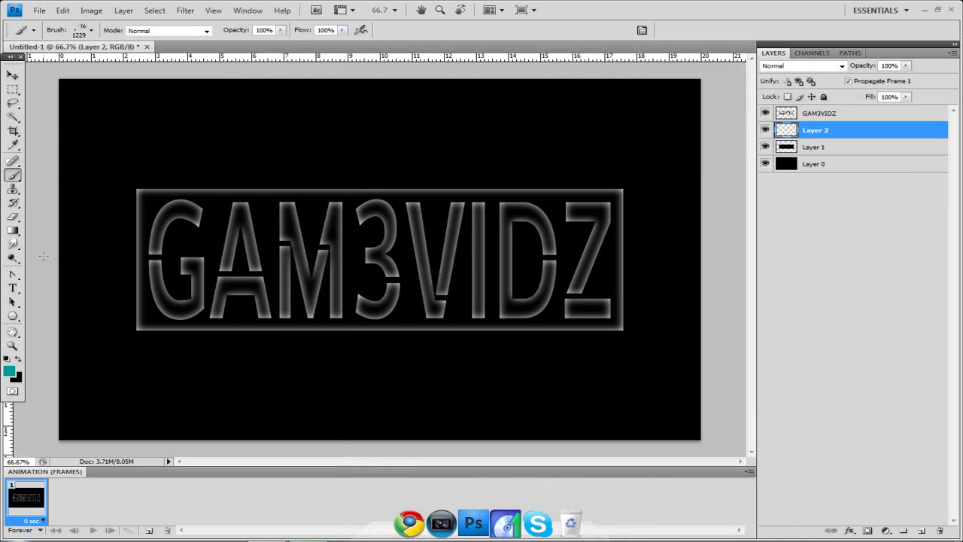
pyautogui.click(13, 230)
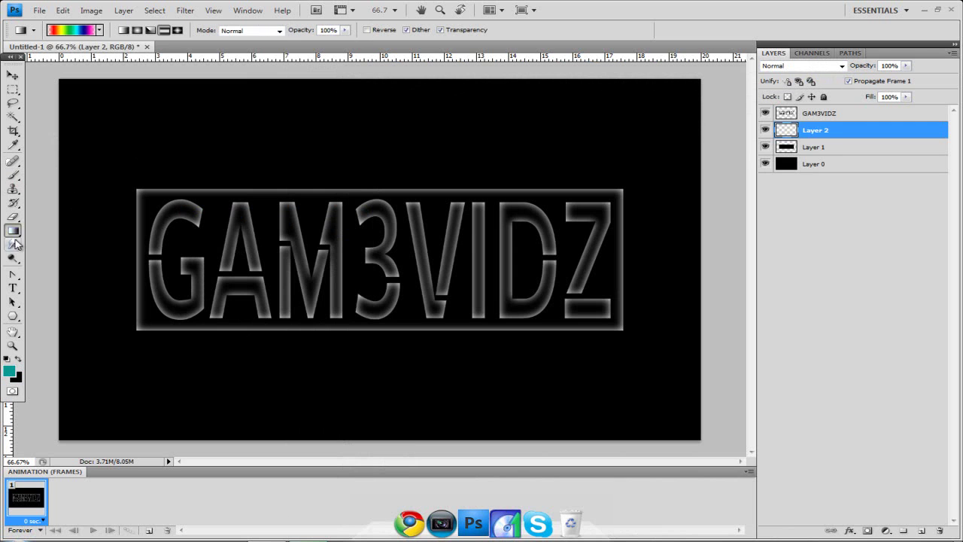
# - Draw a horizontal rainbow gradient on Layer 2 from just left of the frame to just beyond its right edge
pyautogui.click(100, 30)
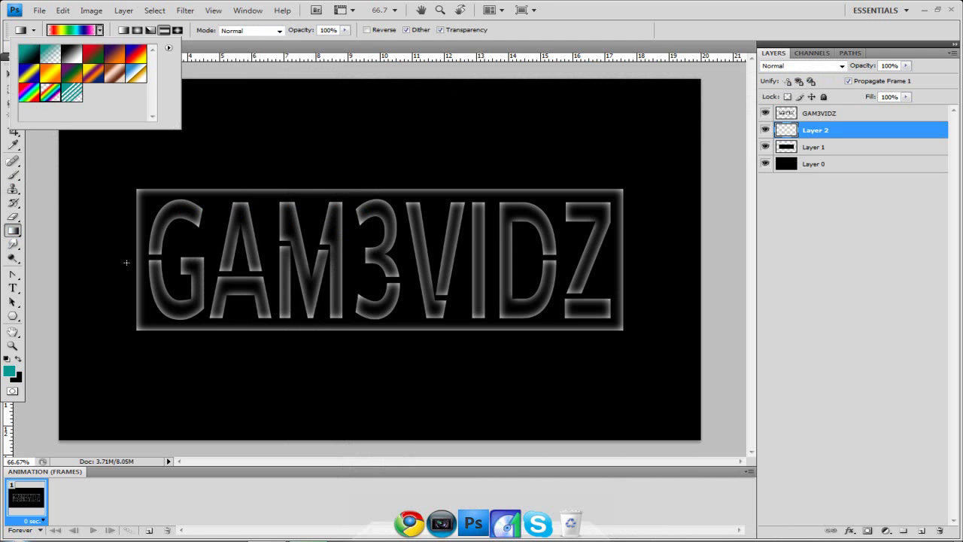
pyautogui.click(826, 132)
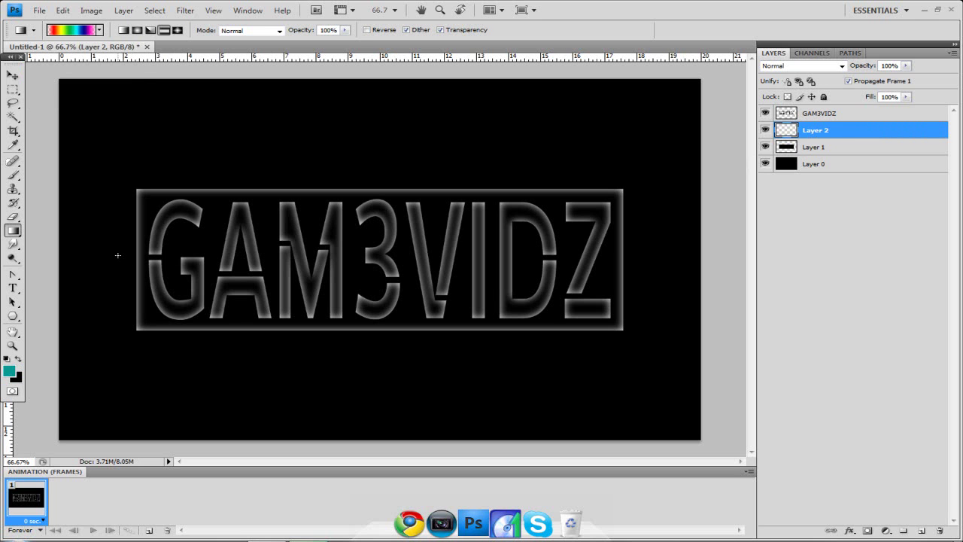
pyautogui.moveTo(117, 255); pyautogui.dragTo(286, 277)
pyautogui.moveTo(475, 276); pyautogui.dragTo(650, 265)
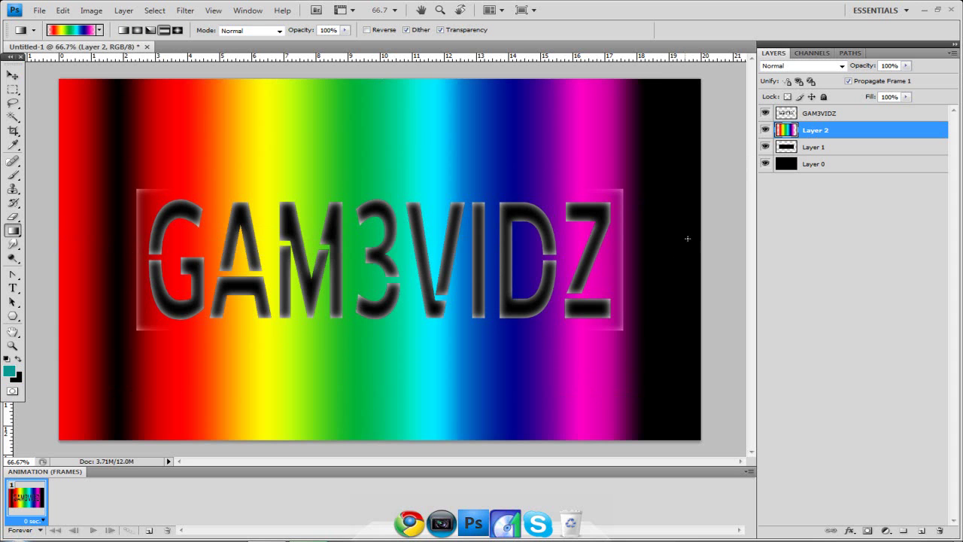
# - Set Layer 2's blend mode to Overlay and clip it to Layer 1
pyautogui.click(824, 70)
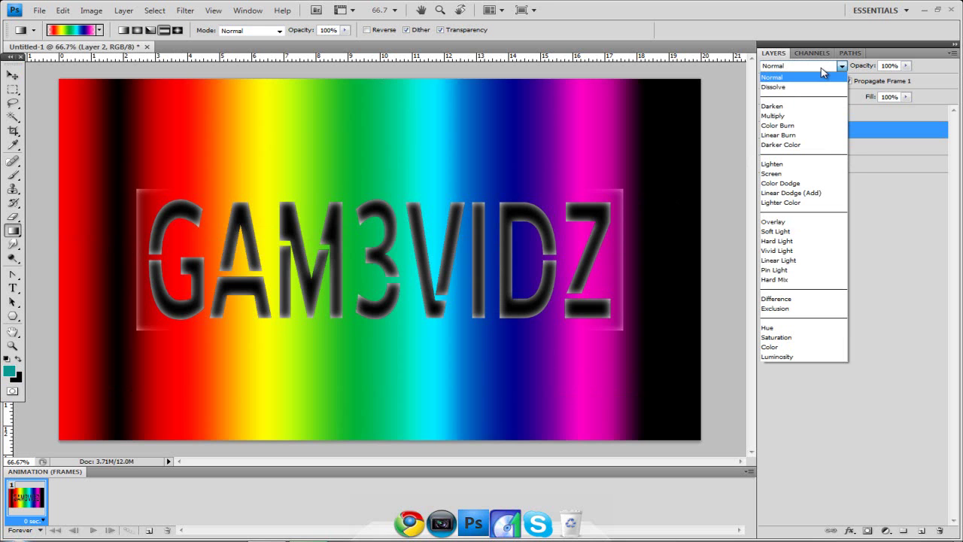
pyautogui.click(802, 222)
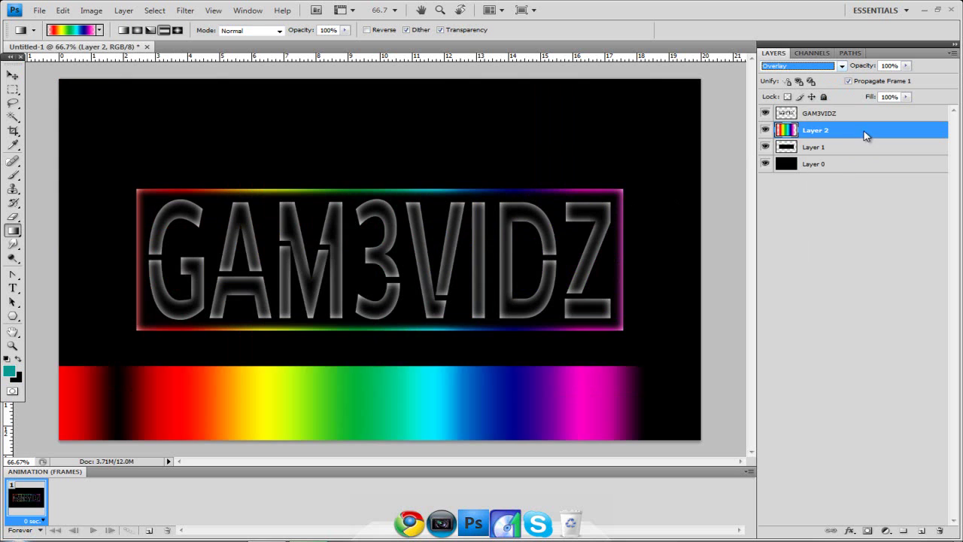
pyautogui.rightClick(819, 131)
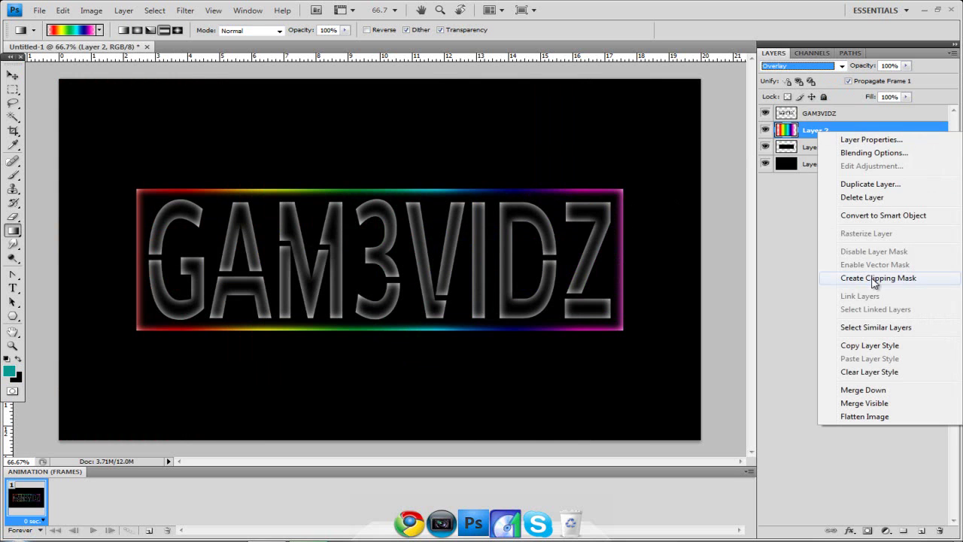
pyautogui.click(875, 279)
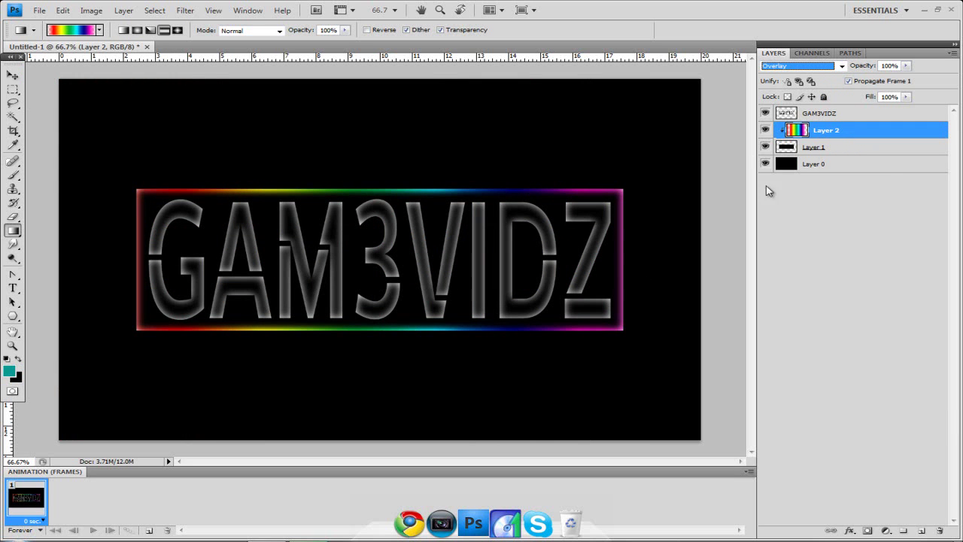
# - Duplicate Layer 2, place the copy above the GAM3VIDZ layer and clip it to the text
pyautogui.rightClick(877, 135)
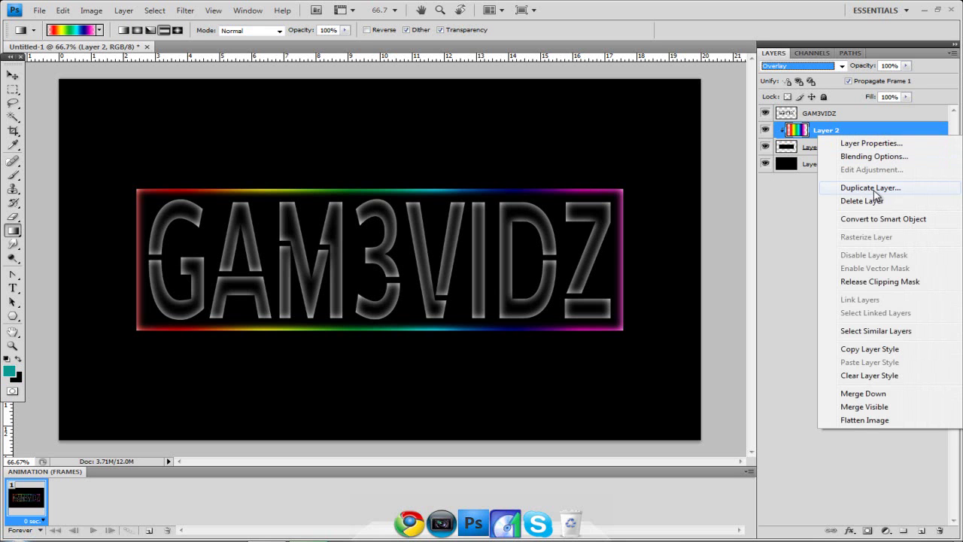
pyautogui.click(871, 188)
pyautogui.click(608, 163)
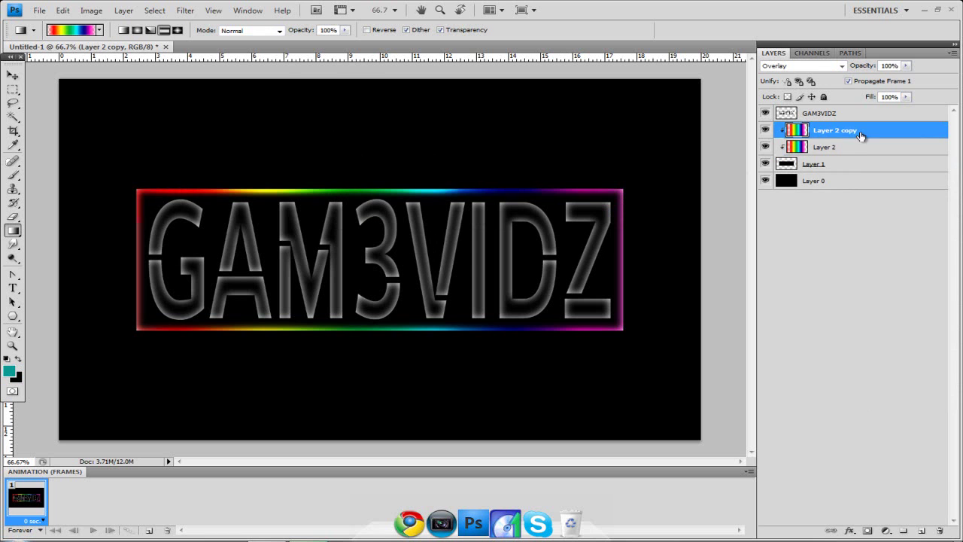
pyautogui.moveTo(861, 134); pyautogui.dragTo(866, 115)
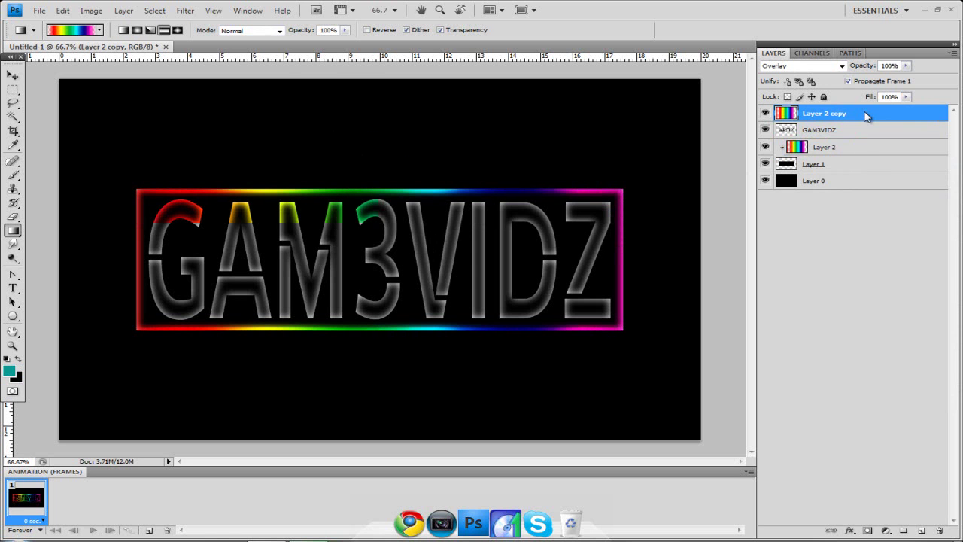
pyautogui.rightClick(819, 113)
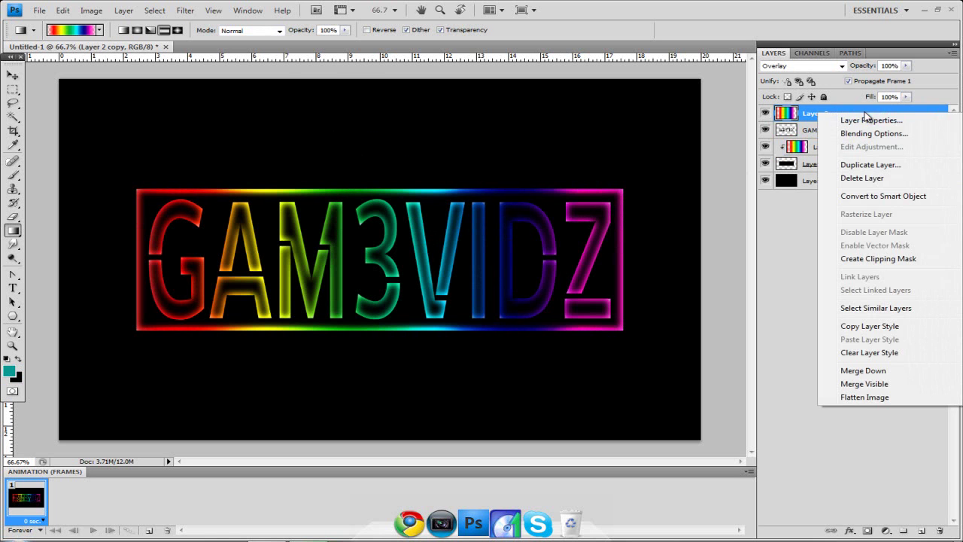
pyautogui.click(875, 259)
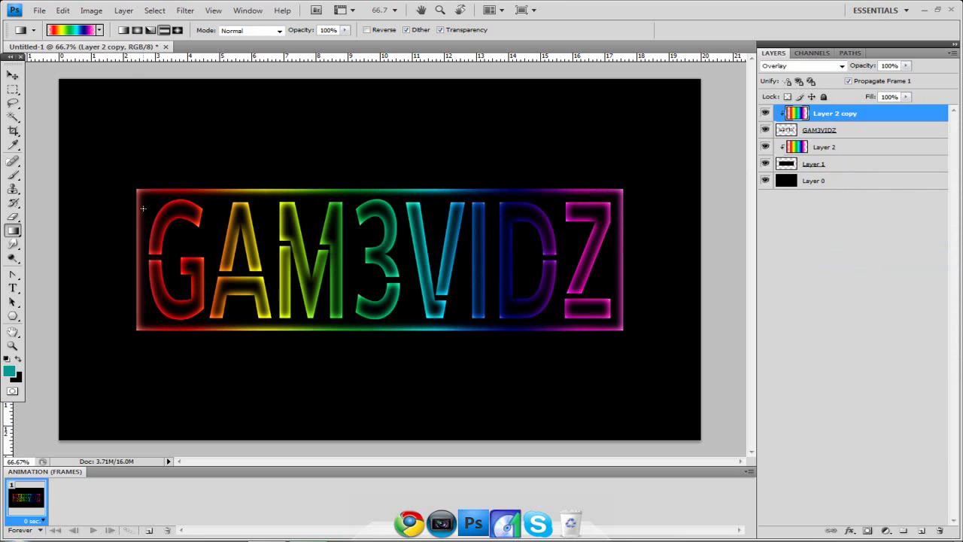
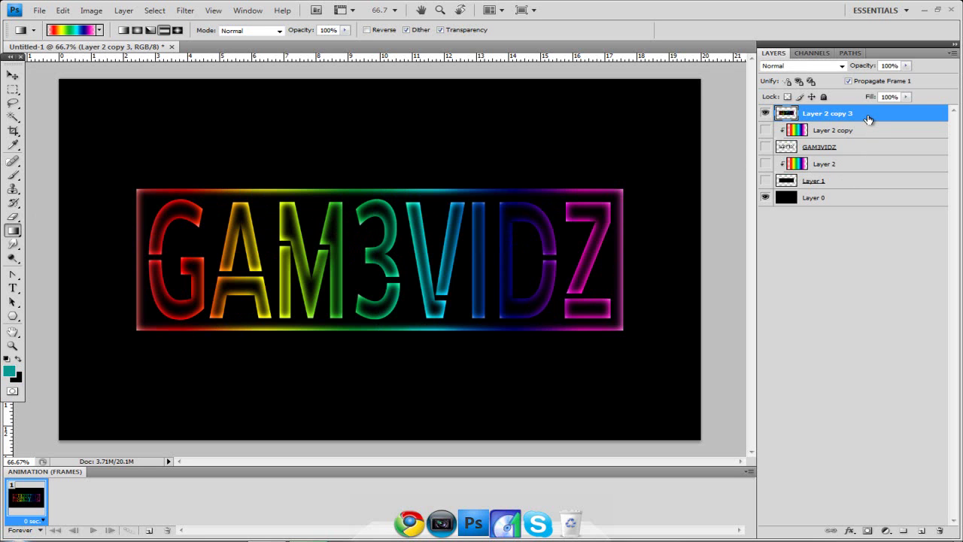
# - Duplicate the merged artwork layer, Layer 2 copy 3, and flip the duplicate vertically, applying the transformation
pyautogui.hotkey('ctrl', 'j')
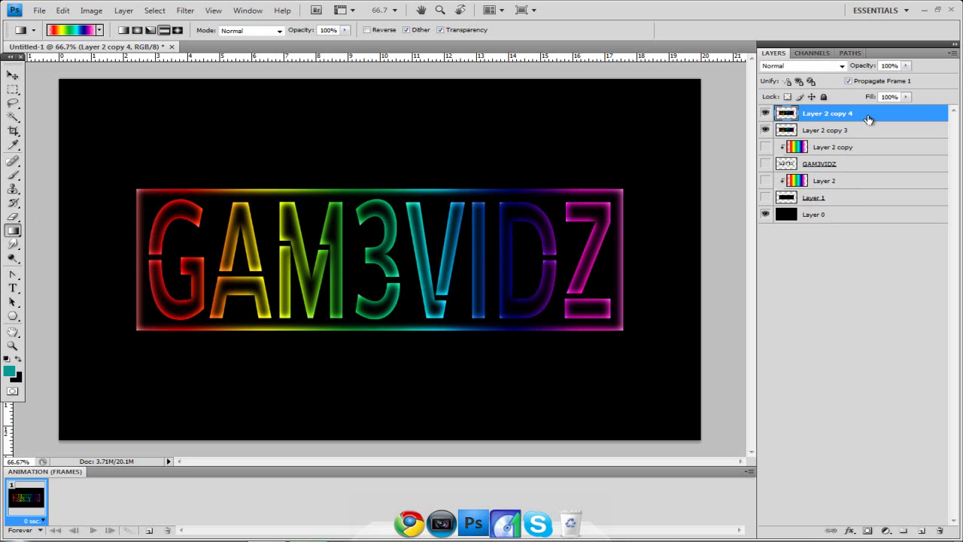
pyautogui.hotkey('ctrl', 't')
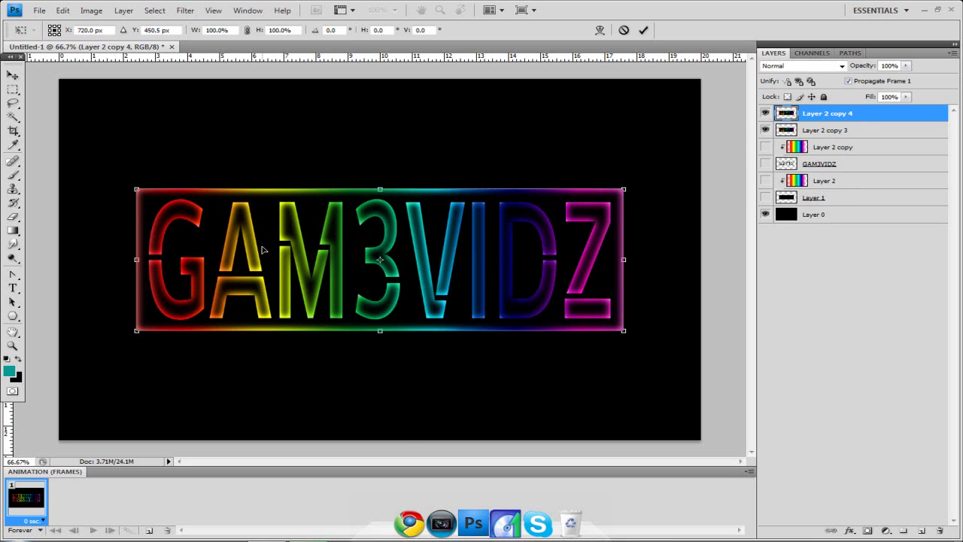
pyautogui.rightClick(262, 247)
pyautogui.click(331, 428)
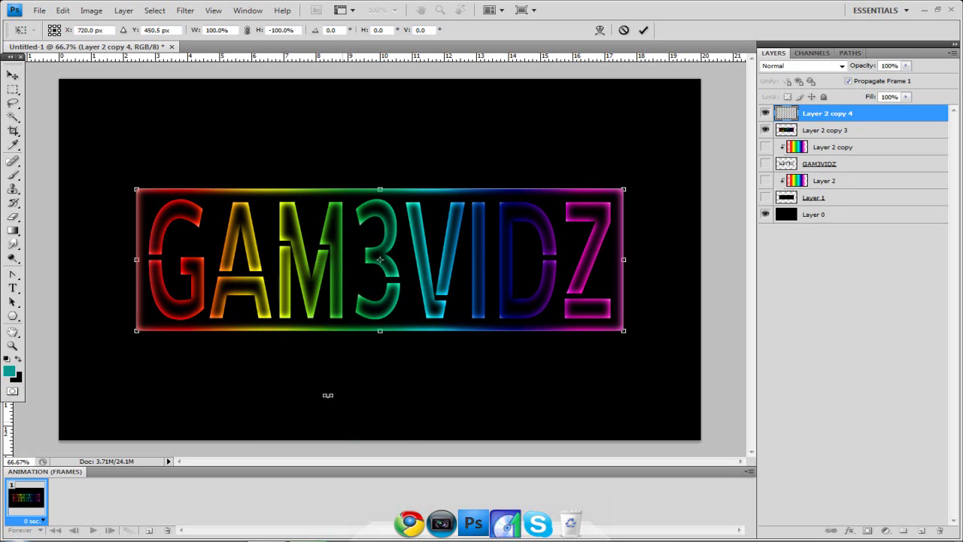
pyautogui.click(13, 78)
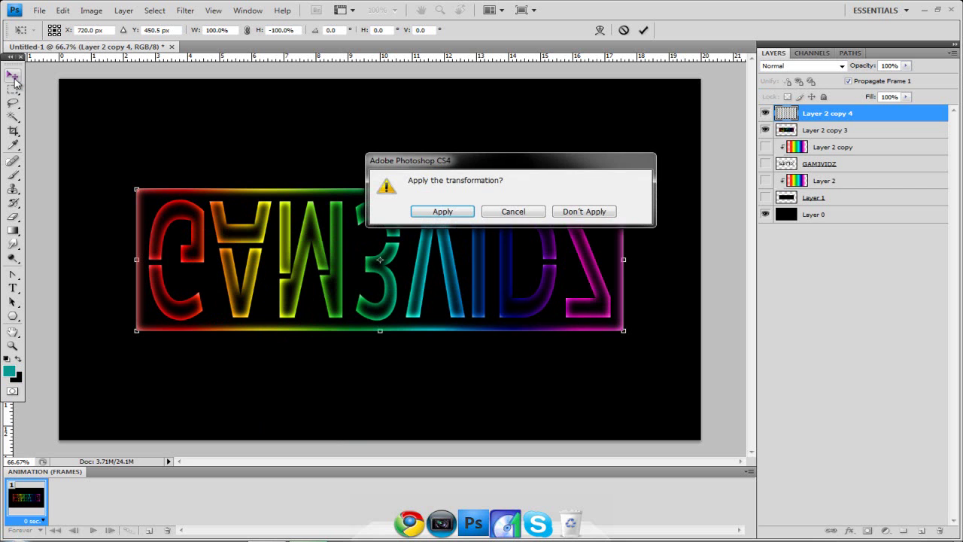
pyautogui.press('Return')
# - Move the flipped copy straight down below the original framed text
pyautogui.hotkey('ctrl', '-')
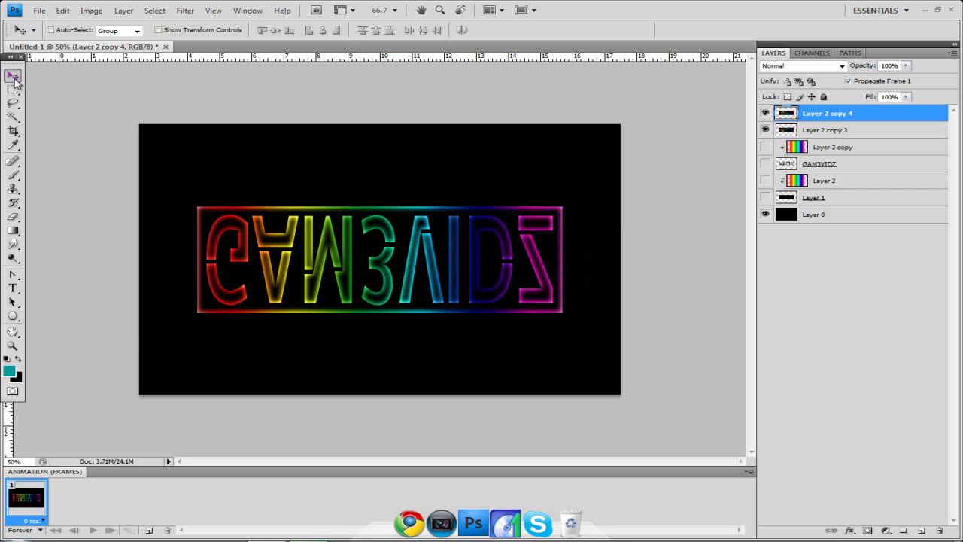
pyautogui.hotkey('ctrl', '-')
pyautogui.hotkey('ctrl', '-')
pyautogui.hotkey('ctrl', '-')
pyautogui.hotkey('ctrl', '-')
pyautogui.hotkey('ctrl', '-')
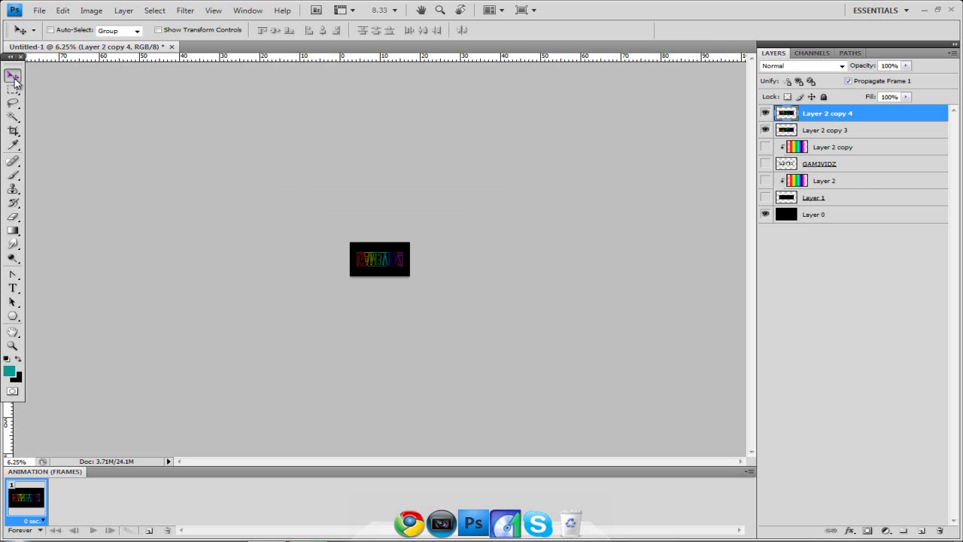
pyautogui.hotkey('ctrl', '-')
pyautogui.hotkey('ctrl', 'f')
pyautogui.hotkey('ctrl', 'f')
pyautogui.hotkey('ctrl', 'f')
pyautogui.hotkey('ctrl', 'f')
pyautogui.hotkey('ctrl', 'f')
pyautogui.hotkey('ctrl', 'f')
pyautogui.hotkey('ctrl', 'f')
pyautogui.hotkey('ctrl', 'f')
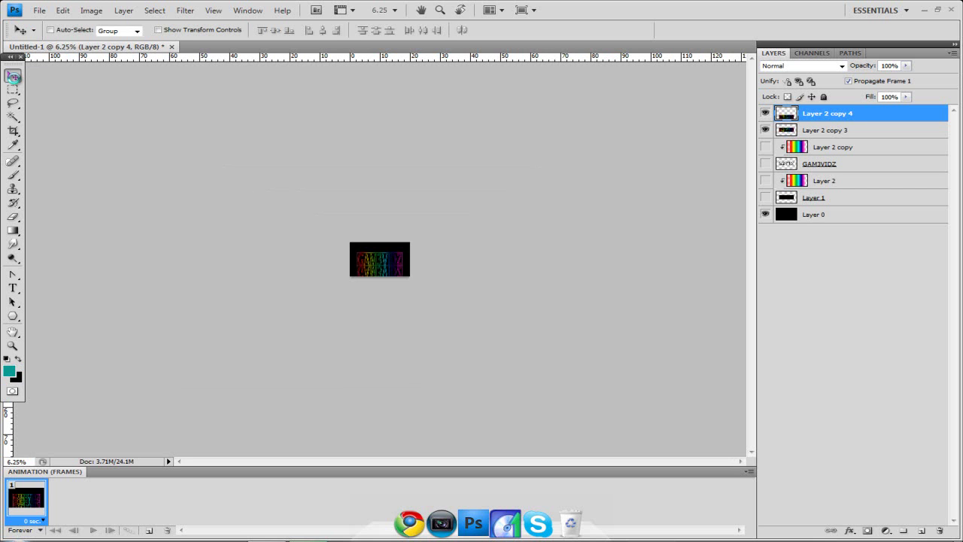
# - Nudge the flipped copy up until its top frame edge meets the bottom edge of the original frame
pyautogui.hotkey('ctrl', '+')
pyautogui.hotkey('ctrl', '+')
pyautogui.hotkey('ctrl', '+')
pyautogui.hotkey('ctrl', '+')
pyautogui.hotkey('ctrl', '+')
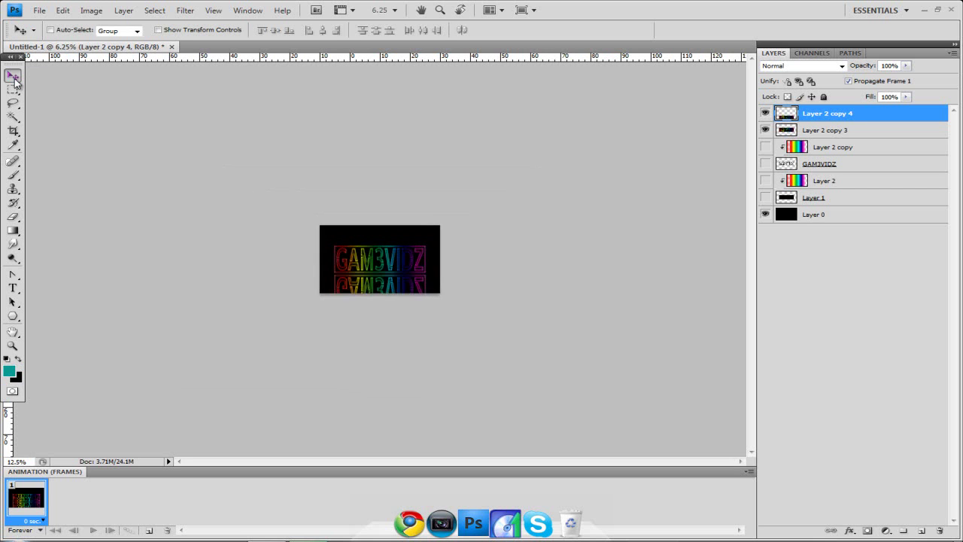
pyautogui.hotkey('ctrl', '+')
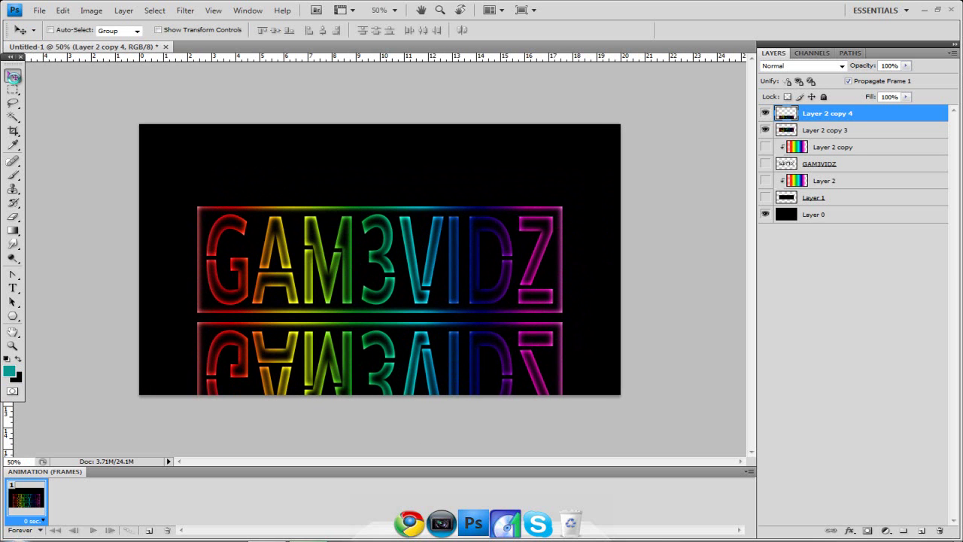
pyautogui.press('Up')
pyautogui.press('Up')
pyautogui.press('Up')
pyautogui.press('Up')
pyautogui.press('Up')
pyautogui.press('Up')
pyautogui.press('Up')
pyautogui.press('Up')
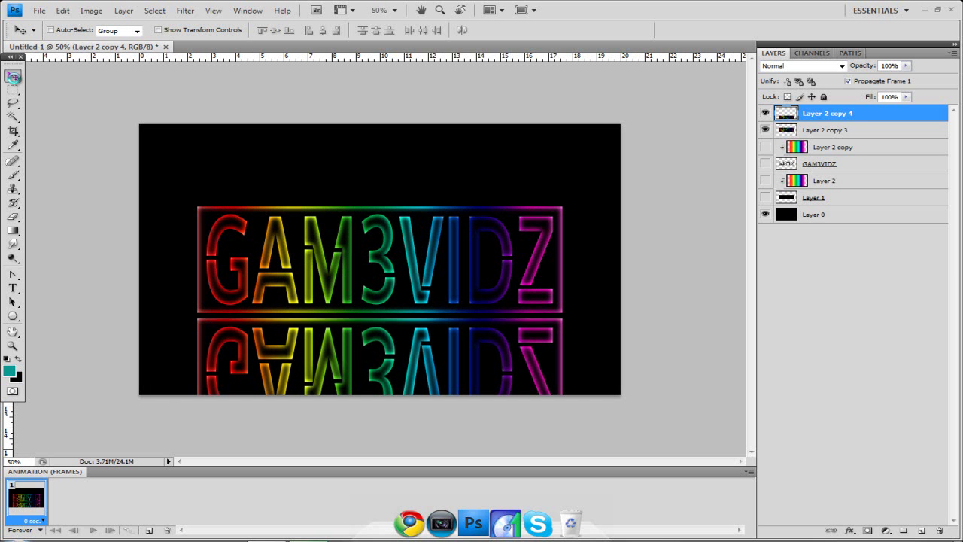
pyautogui.press('Up')
pyautogui.press('Up')
pyautogui.press('Up')
pyautogui.press('Up')
pyautogui.press('Up')
pyautogui.press('Up')
pyautogui.press('Up')
pyautogui.press('Up')
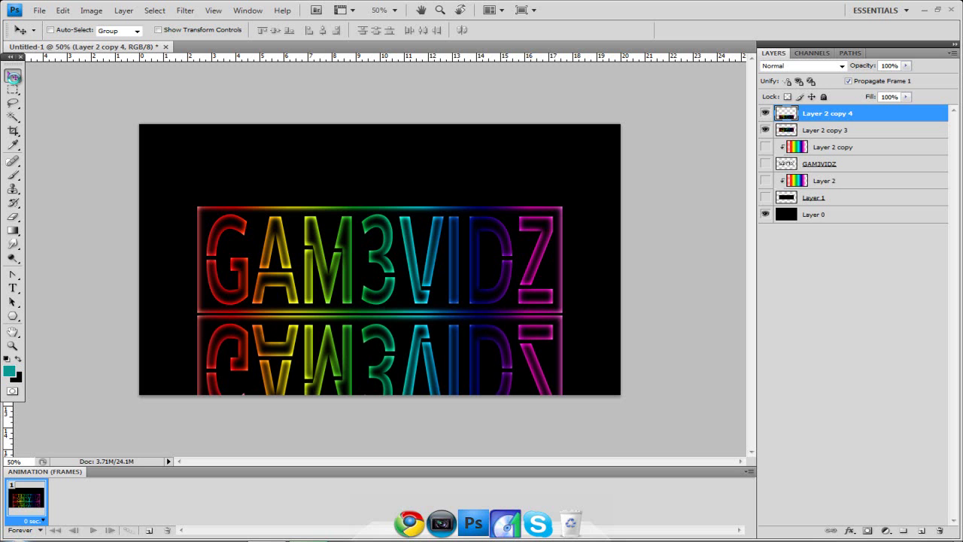
pyautogui.press('Up')
pyautogui.press('Up')
pyautogui.press('Up')
pyautogui.press('Up')
pyautogui.press('Up')
pyautogui.press('Up')
pyautogui.press('Up')
pyautogui.press('Up')
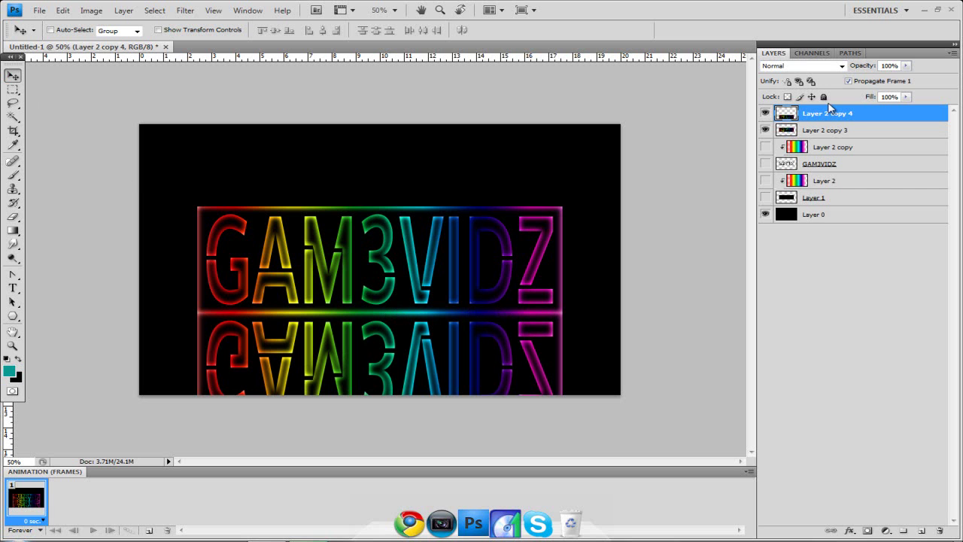
# - Add a layer mask to the flipped copy and fade it with a black-to-transparent gradient from the canvas bottom up into the original text
pyautogui.click(869, 531)
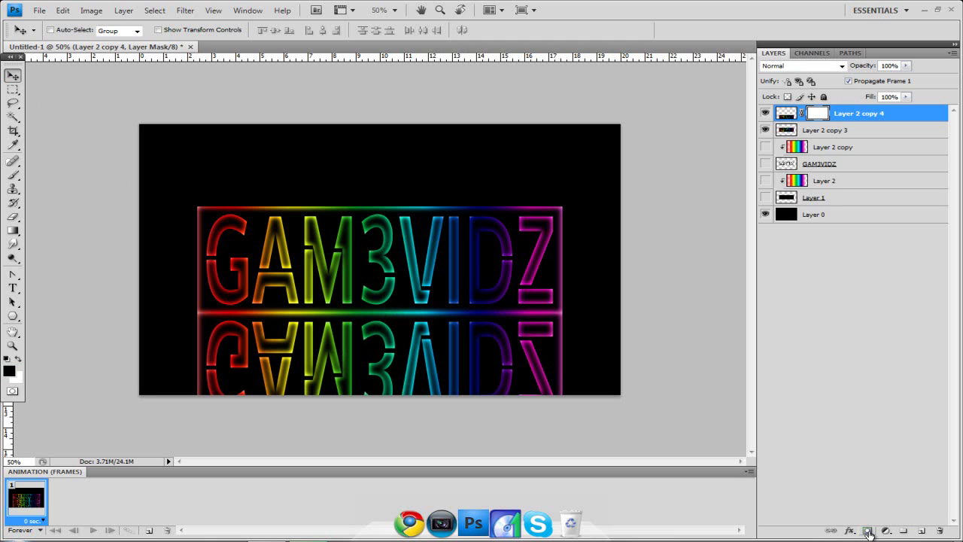
pyautogui.click(13, 230)
pyautogui.click(98, 30)
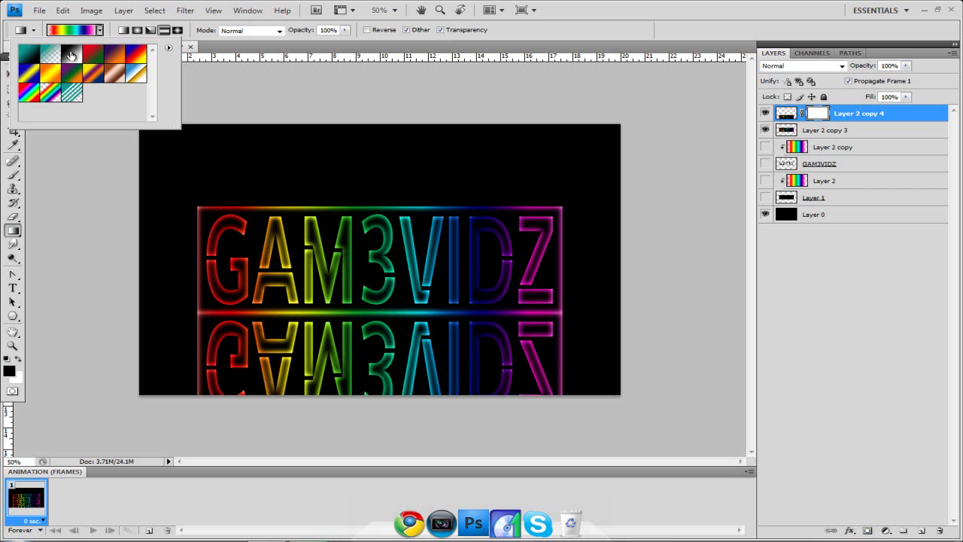
pyautogui.click(51, 53)
pyautogui.click(9, 369)
pyautogui.click(613, 183)
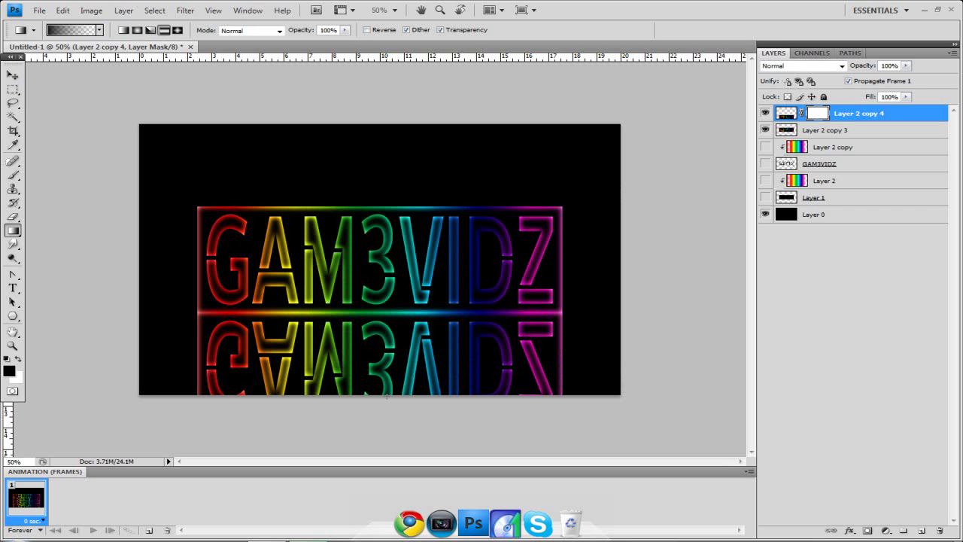
pyautogui.moveTo(385, 394); pyautogui.dragTo(398, 255)
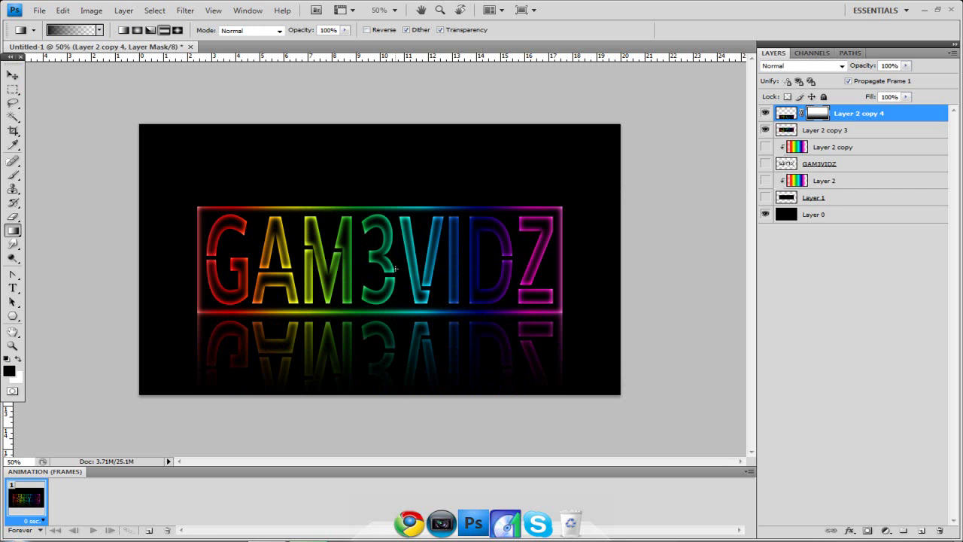
# - Set the opacity of the flipped reflection layer to 50%
pyautogui.click(886, 66)
pyautogui.write('50')
pyautogui.press('Return')
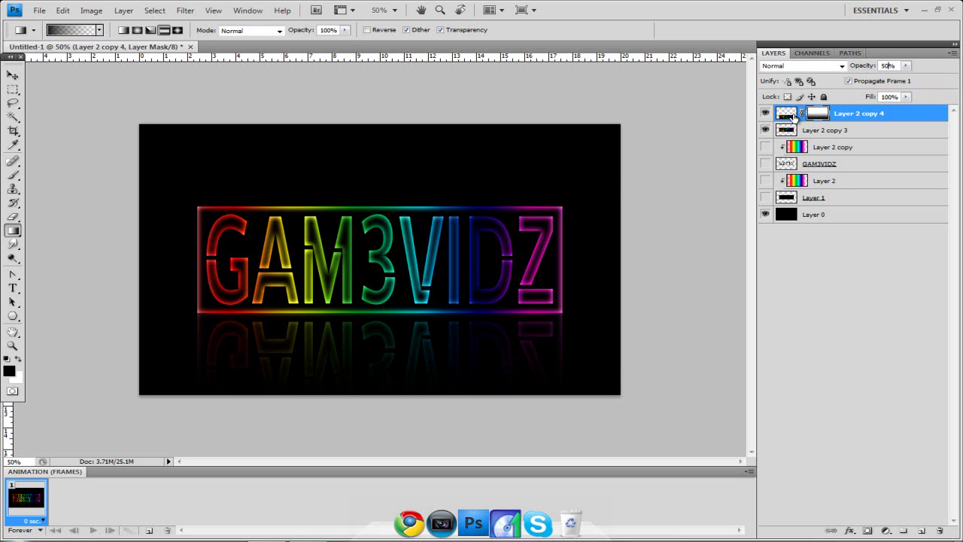
# - Create a new empty layer directly above Layer 0 and keep it selected
pyautogui.click(854, 214)
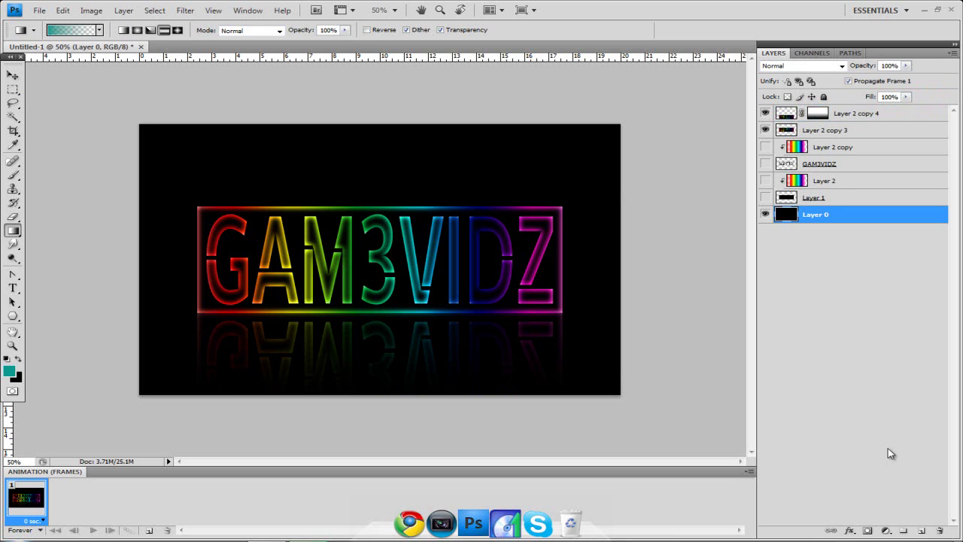
pyautogui.click(922, 532)
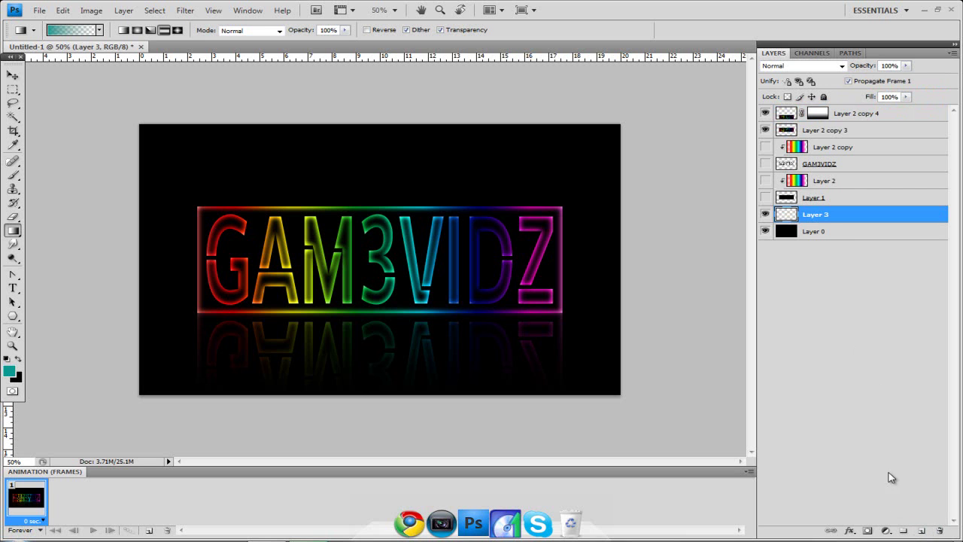
pyautogui.click(848, 235)
pyautogui.click(862, 217)
# - Stamp a white splatter in the canvas's upper-right corner on Layer 3 using the 540 px splatter brush
pyautogui.click(12, 174)
pyautogui.click(10, 370)
pyautogui.moveTo(323, 211); pyautogui.dragTo(260, 169)
pyautogui.click(640, 182)
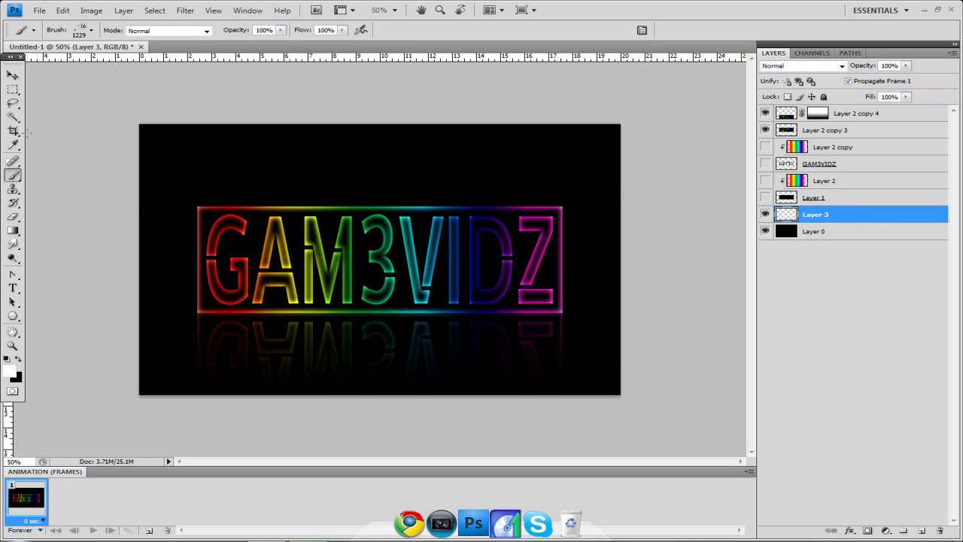
pyautogui.click(91, 30)
pyautogui.click(137, 186)
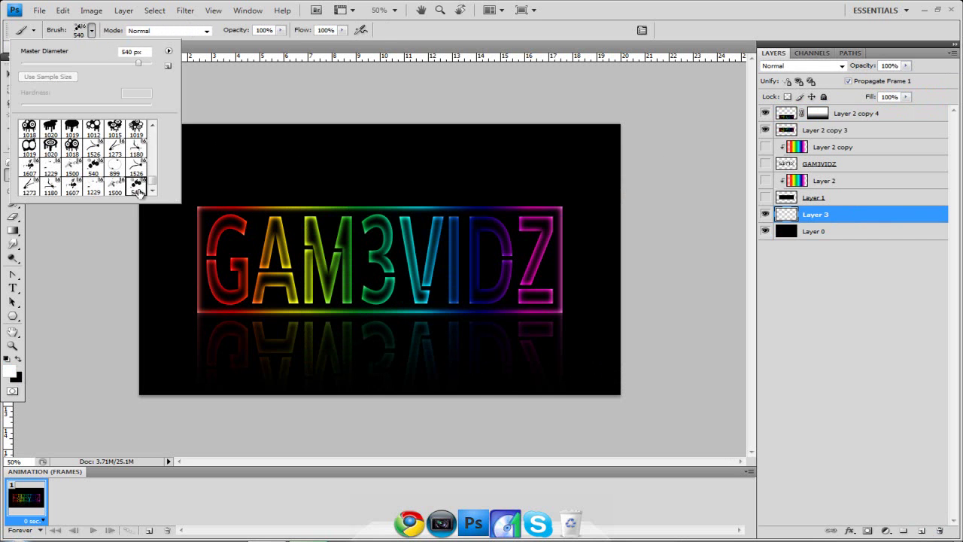
pyautogui.click(546, 173)
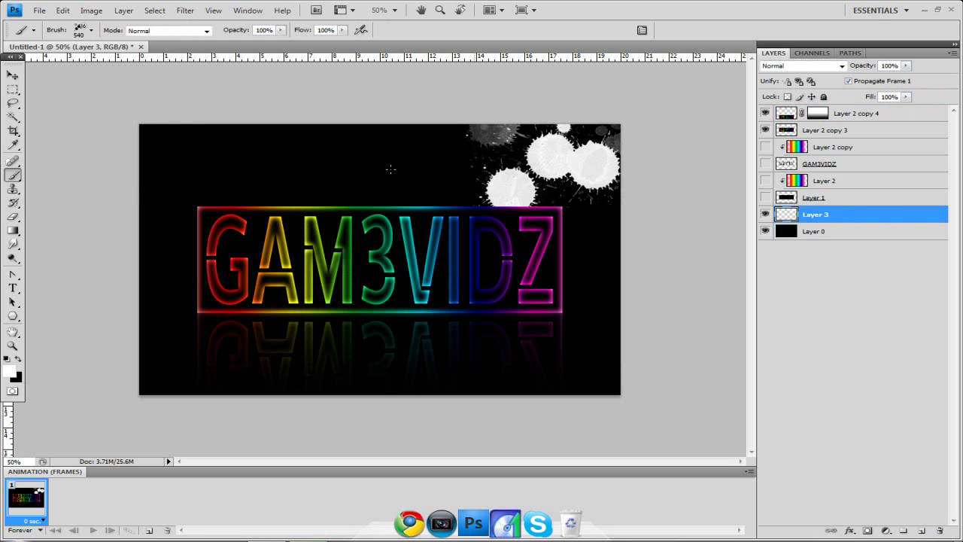
# - Stamp white splatters along the canvas's left side on Layer 3 with the 1229 px splatter brush, undoing a first misplaced stamp
pyautogui.click(91, 30)
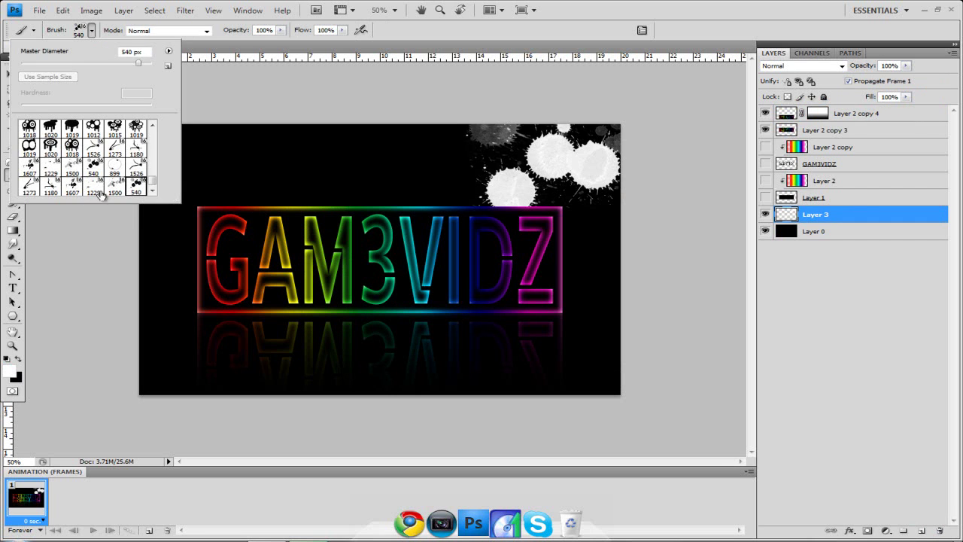
pyautogui.click(94, 190)
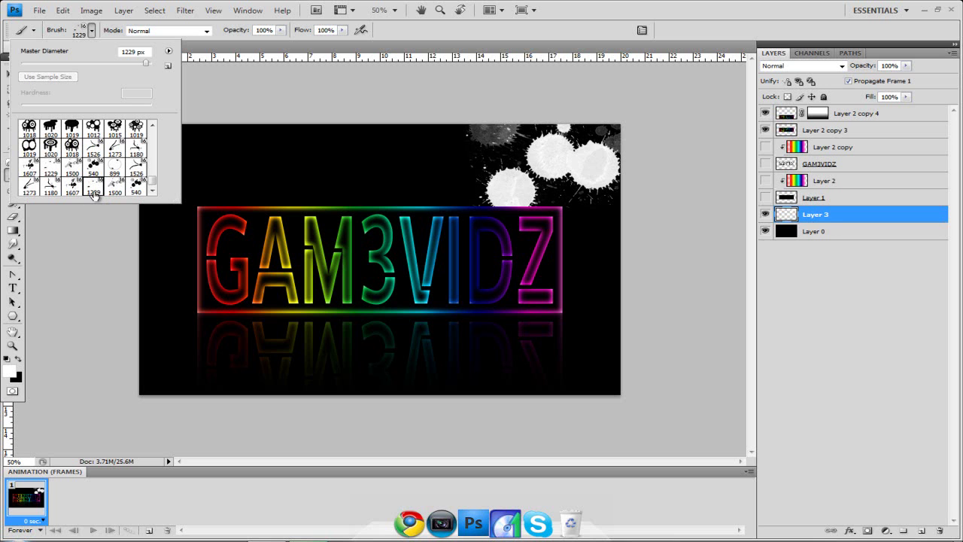
pyautogui.click(180, 301)
pyautogui.click(180, 301)
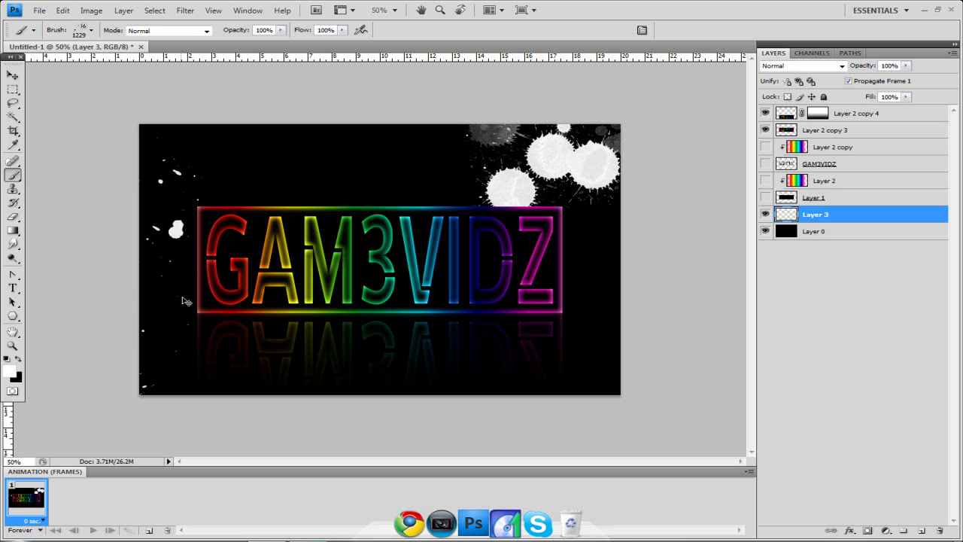
pyautogui.hotkey('ctrl', 'z')
pyautogui.click(200, 279)
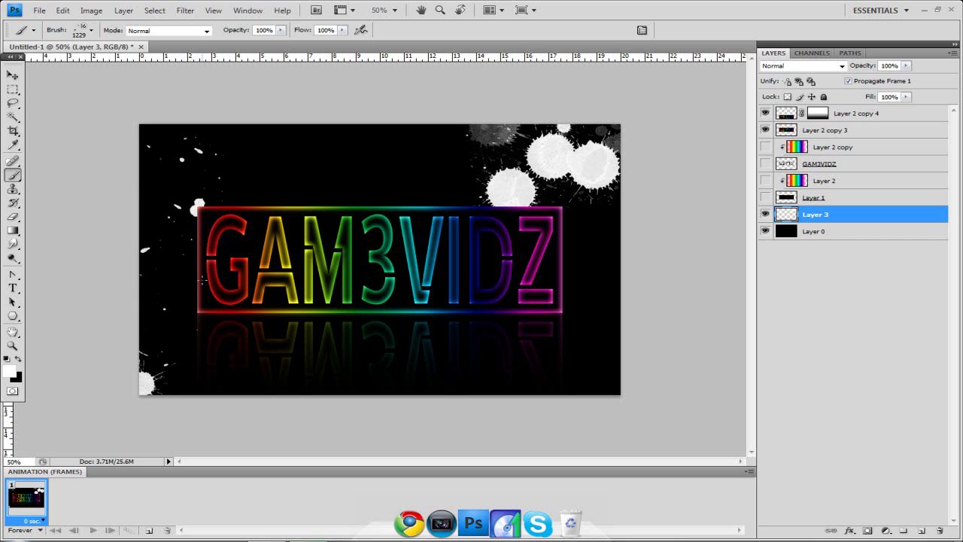
# - Draw a left-to-right rainbow gradient across a new layer above Layer 3 and clip it to the splatter layer
pyautogui.click(13, 89)
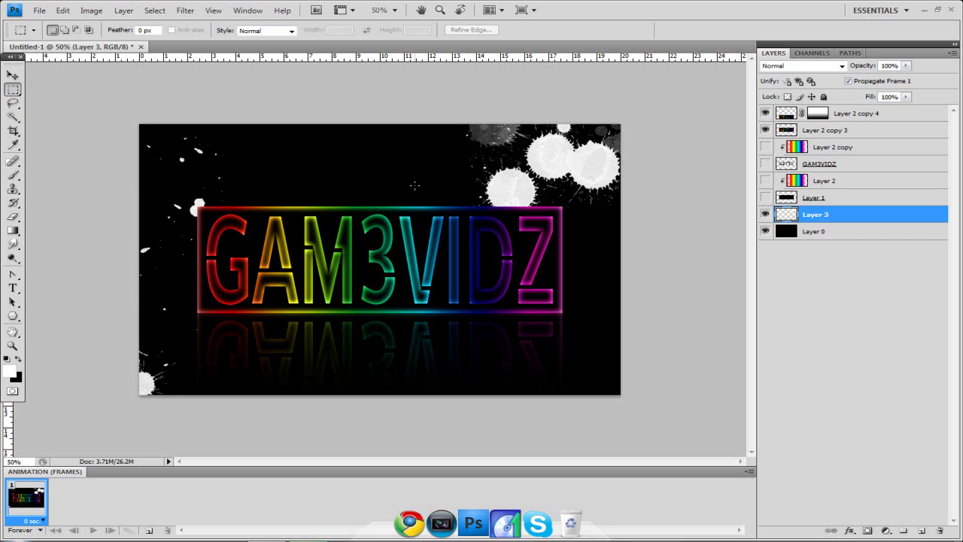
pyautogui.click(920, 531)
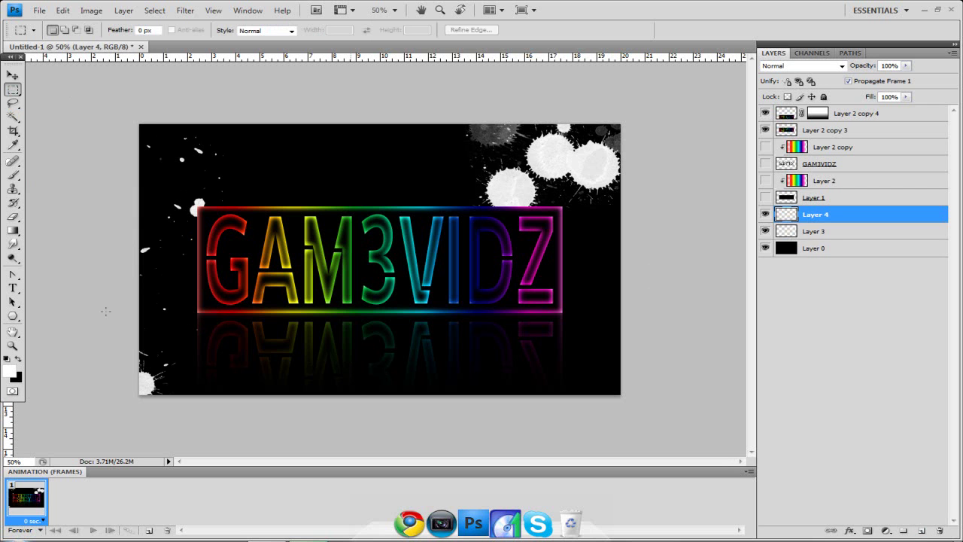
pyautogui.moveTo(13, 230); pyautogui.dragTo(45, 230)
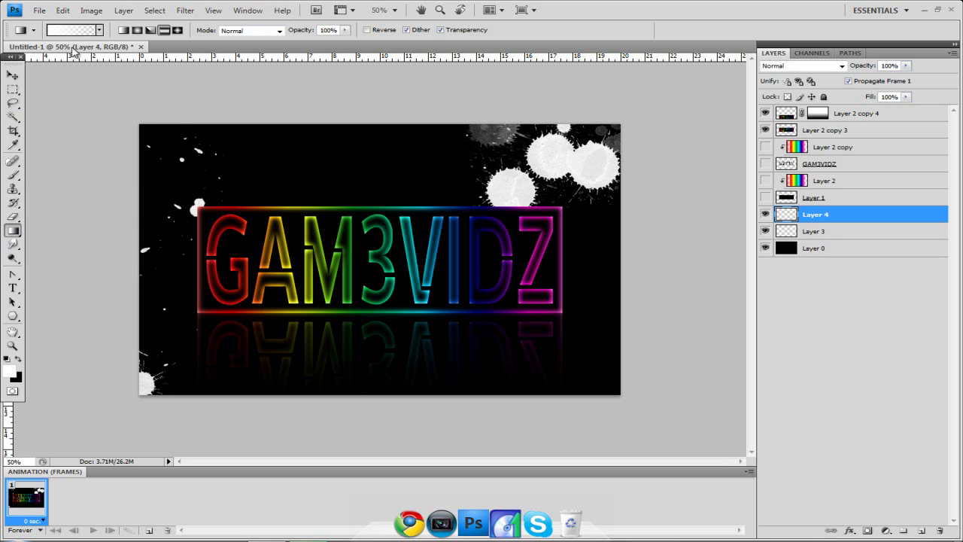
pyautogui.click(99, 30)
pyautogui.click(51, 94)
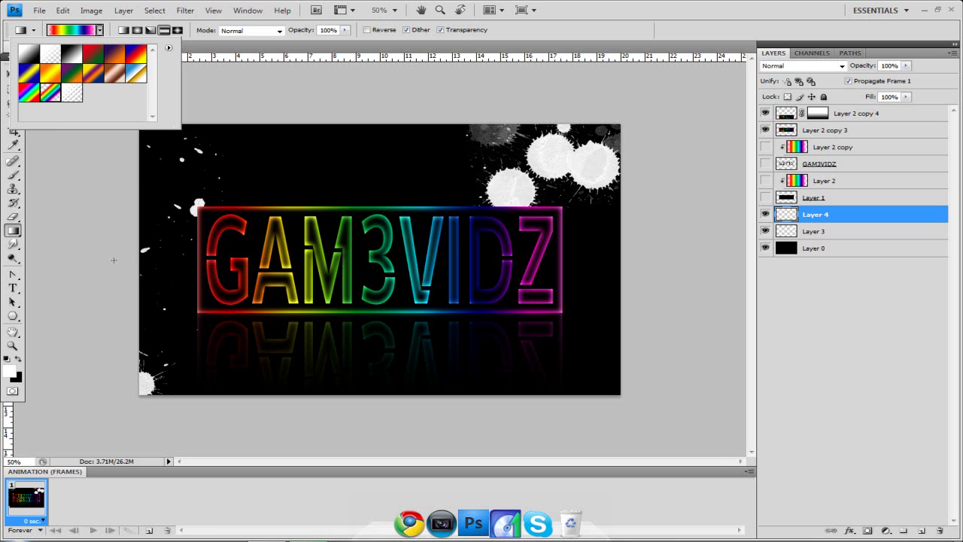
pyautogui.click(114, 260)
pyautogui.moveTo(113, 259); pyautogui.dragTo(649, 272)
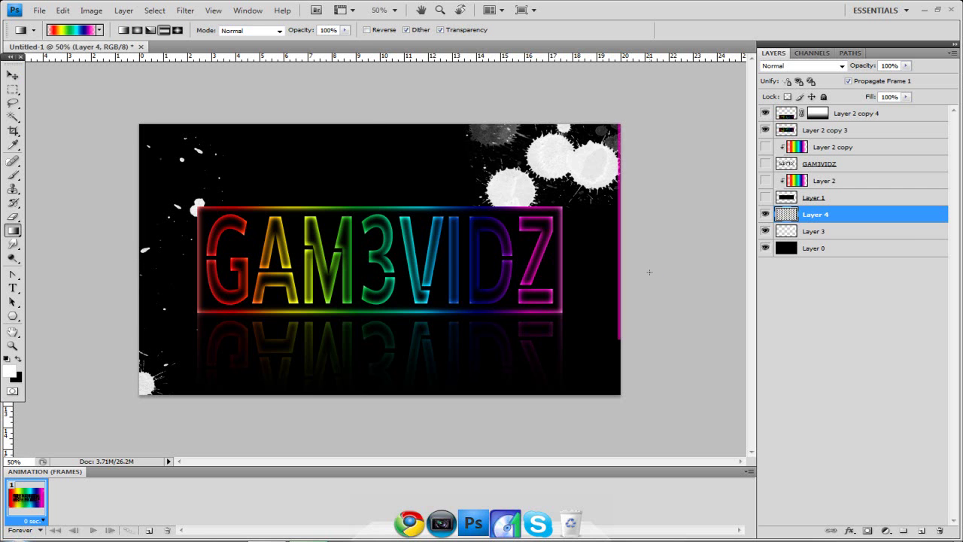
pyautogui.rightClick(868, 214)
pyautogui.click(873, 359)
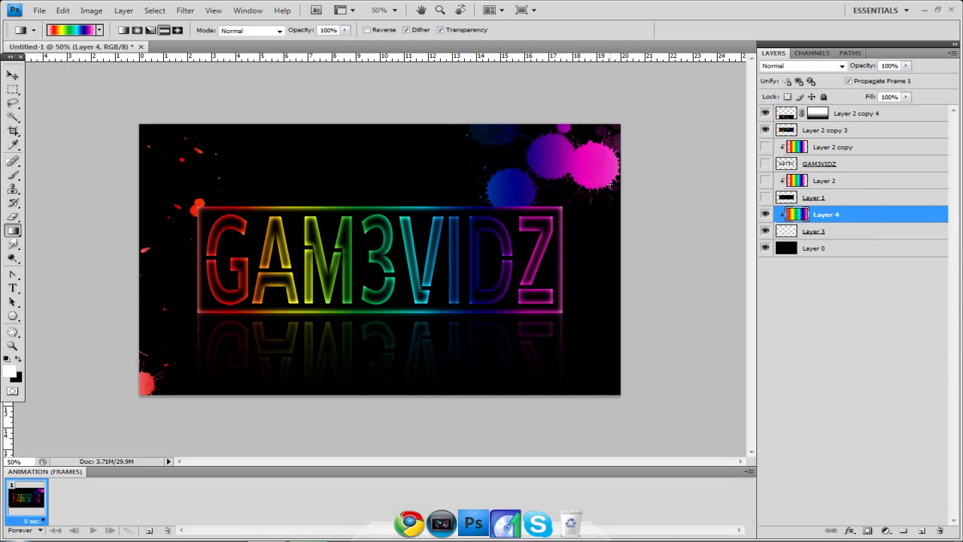
# - Toggle the visibility of the black Layer 0 to examine the coloured splatters, leaving Layer 0 shown and the rainbow layer selected
pyautogui.click(875, 239)
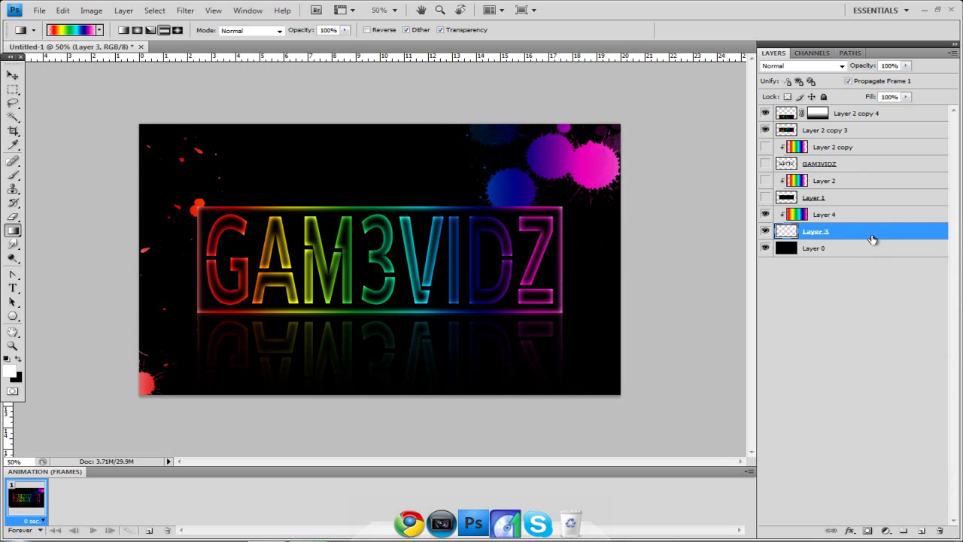
pyautogui.click(766, 249)
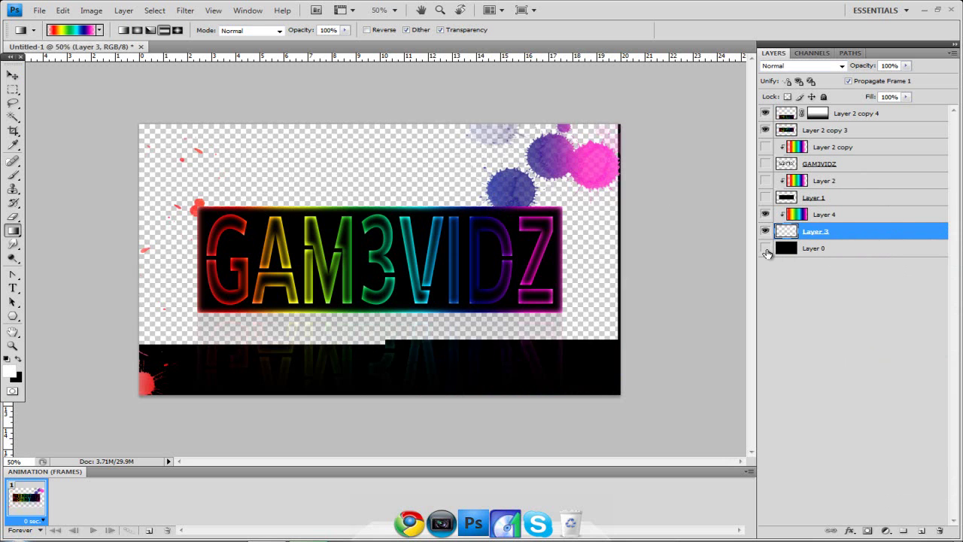
pyautogui.click(766, 249)
pyautogui.click(766, 249)
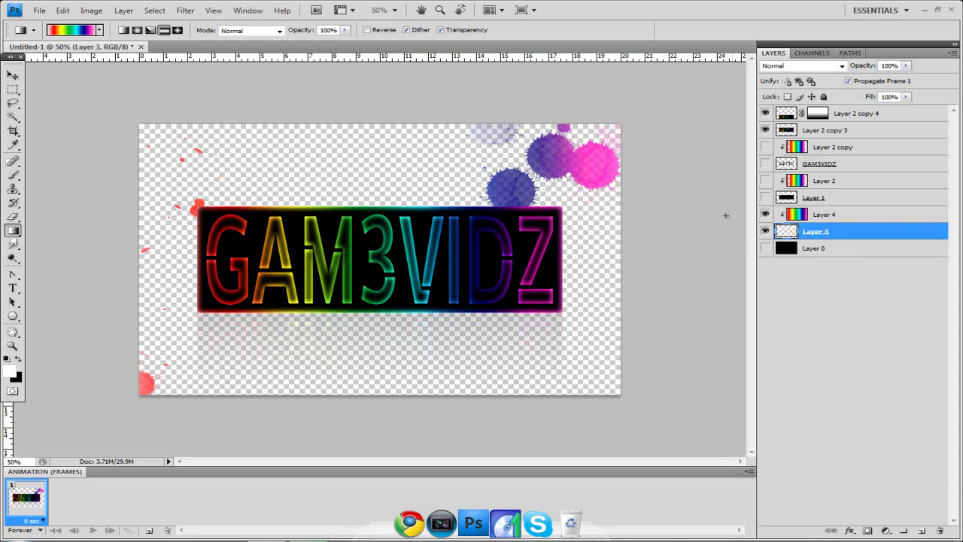
pyautogui.click(766, 248)
pyautogui.click(855, 216)
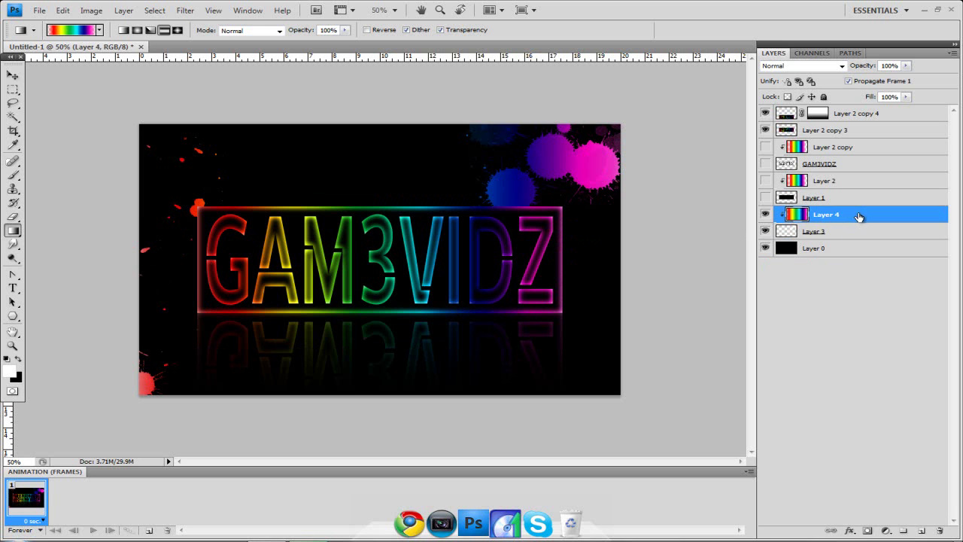
pyautogui.rightClick(857, 217)
pyautogui.click(865, 216)
# - Save the wallpaper to the Desktop as a JPEG named NEON BG, replacing the existing file
pyautogui.click(38, 10)
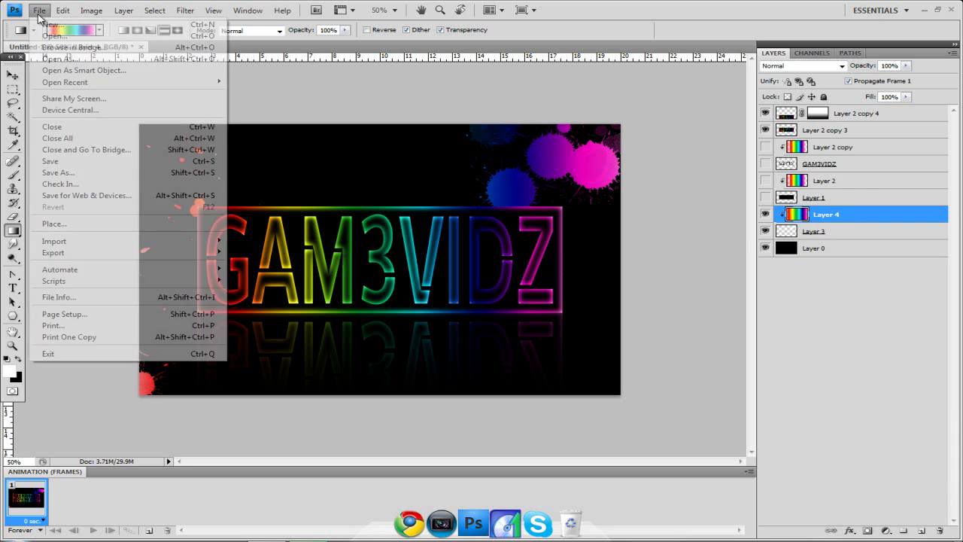
pyautogui.click(70, 175)
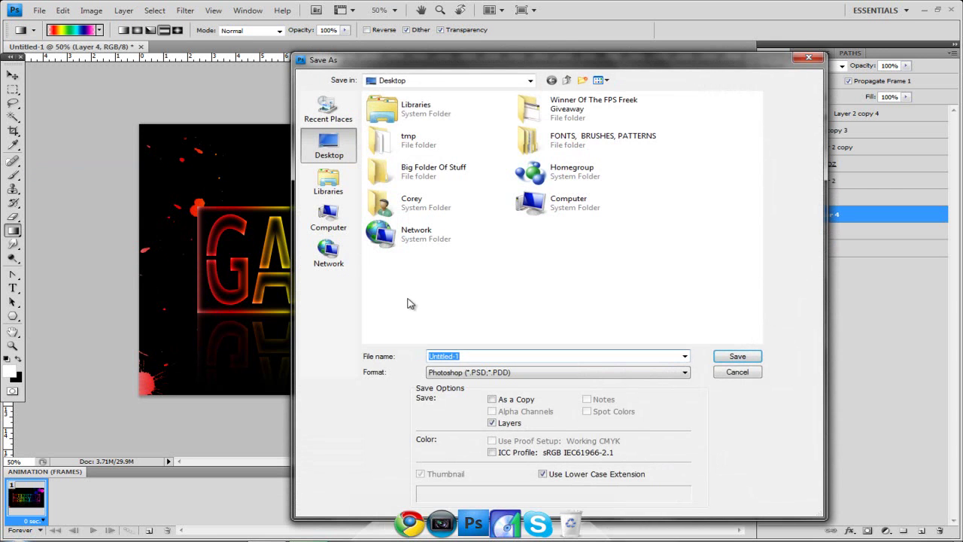
pyautogui.click(485, 373)
pyautogui.click(471, 446)
pyautogui.click(483, 356)
pyautogui.write('NEON')
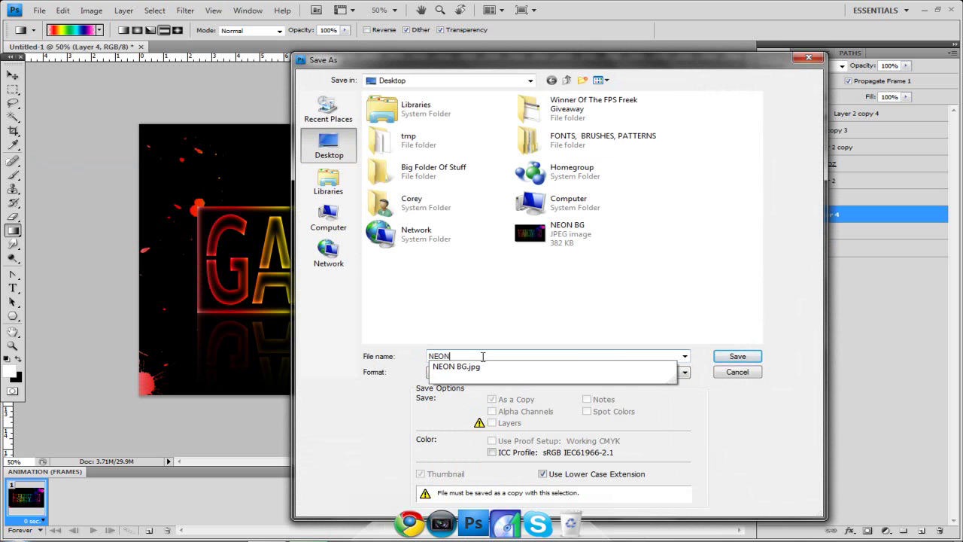
pyautogui.write(' BG')
pyautogui.press('Return')
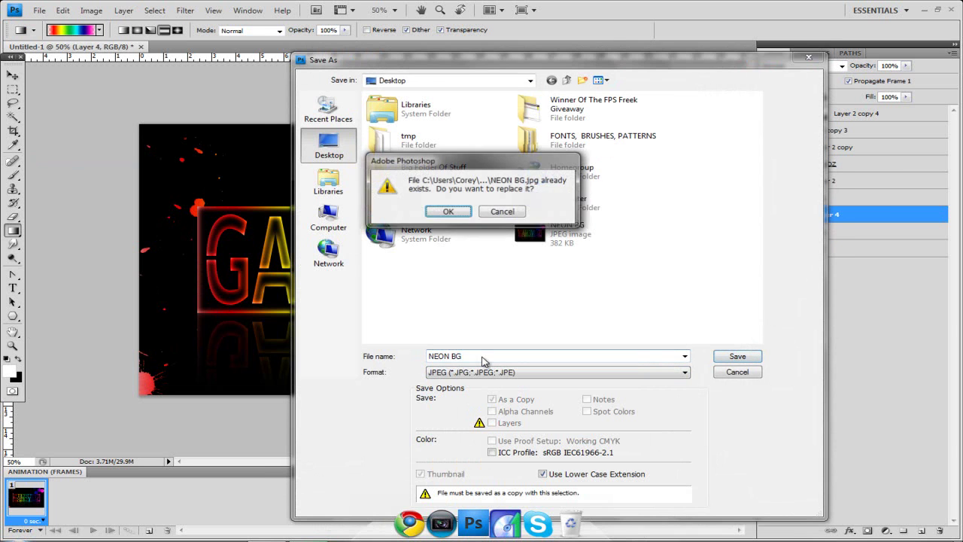
pyautogui.click(456, 216)
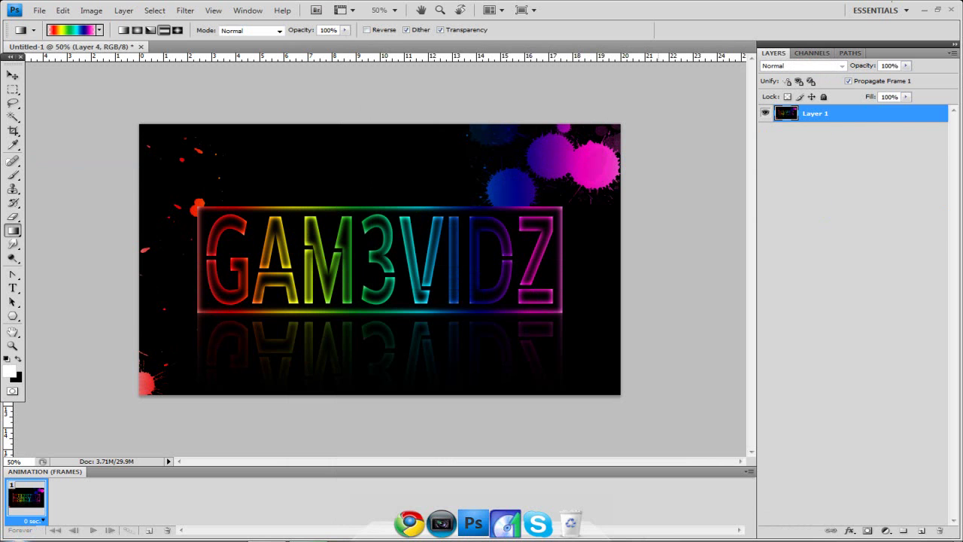
# - Switch to the Windows desktop and open the saved NEON BG image in Windows Photo Viewer
pyautogui.click(923, 10)
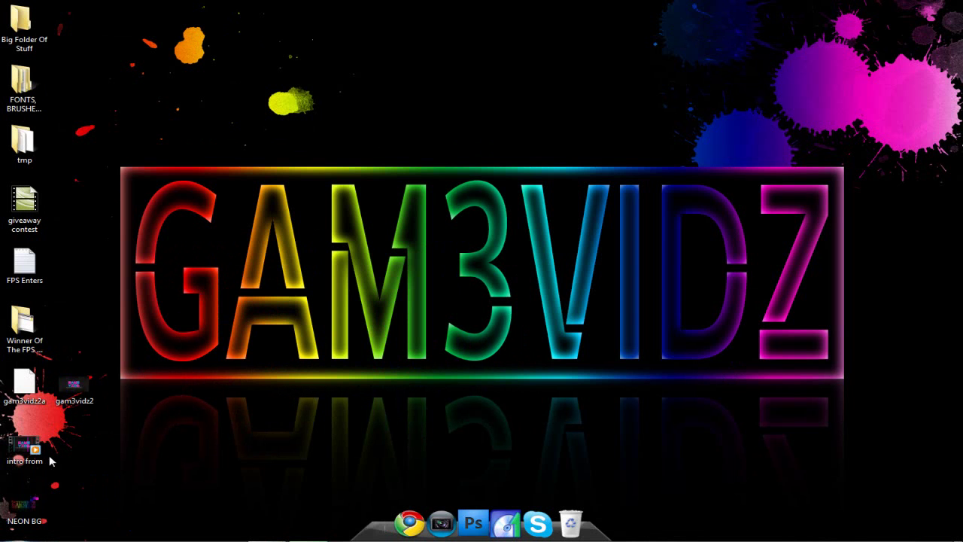
pyautogui.doubleClick(24, 504)
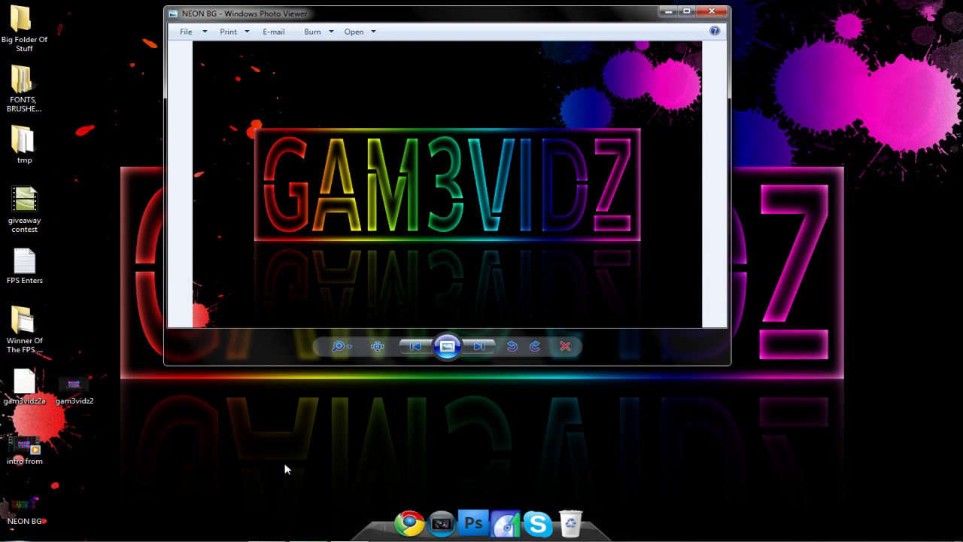